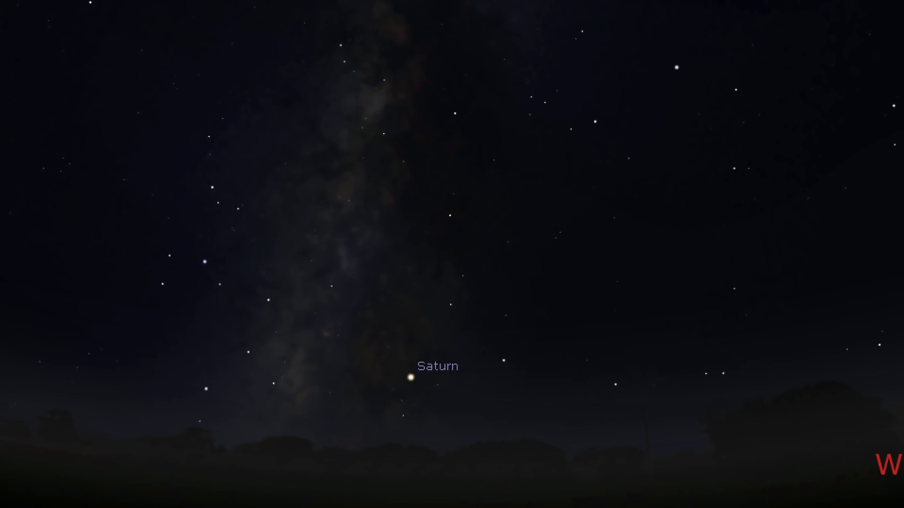
Step: Open the date and time settings and start editing the year
key(Left)
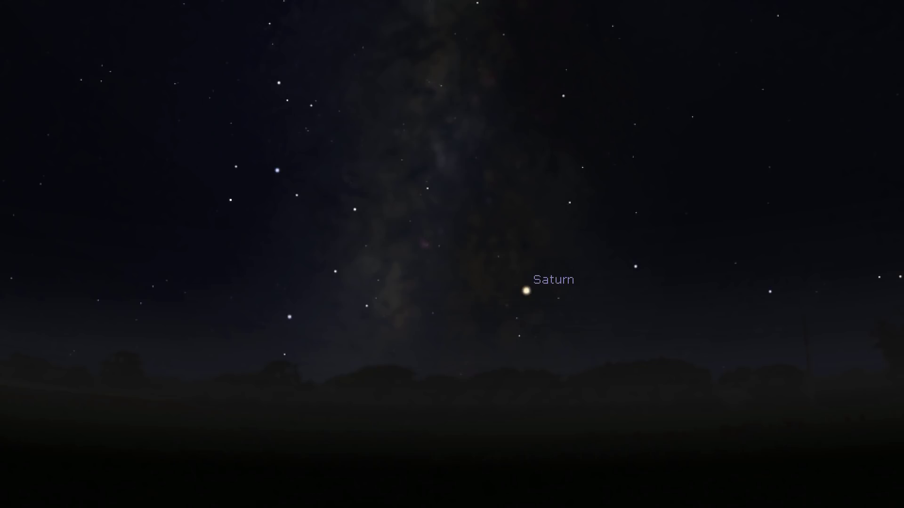
key(F5)
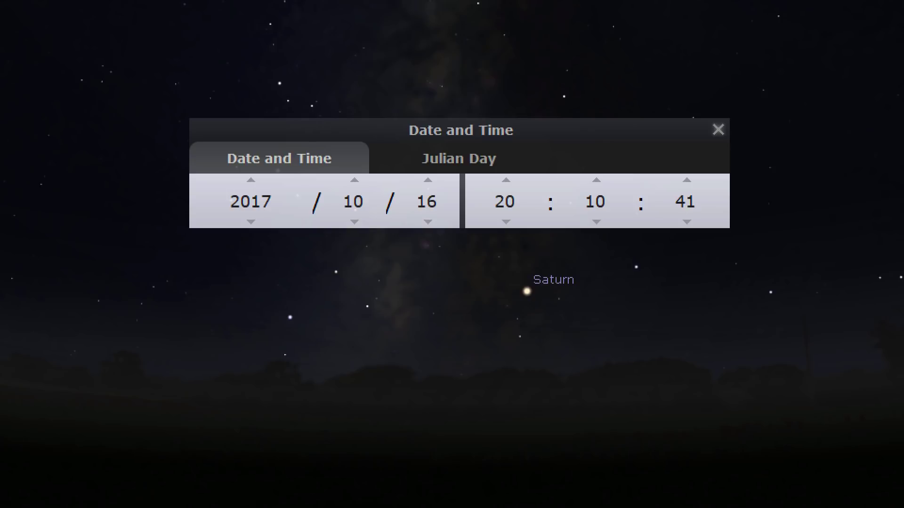
double_click(245, 203)
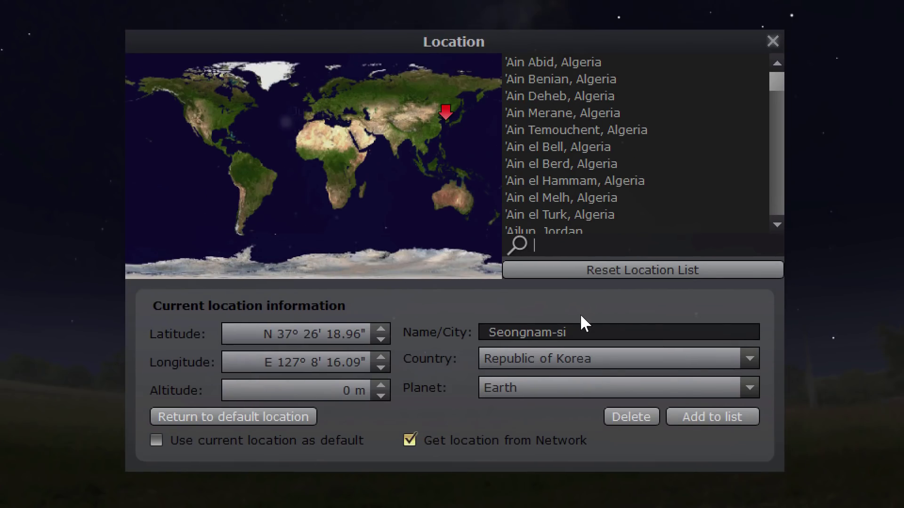
Step: Filter the location list by "denm" and choose Aabenraa, Denmark, as the observing location
text(da)
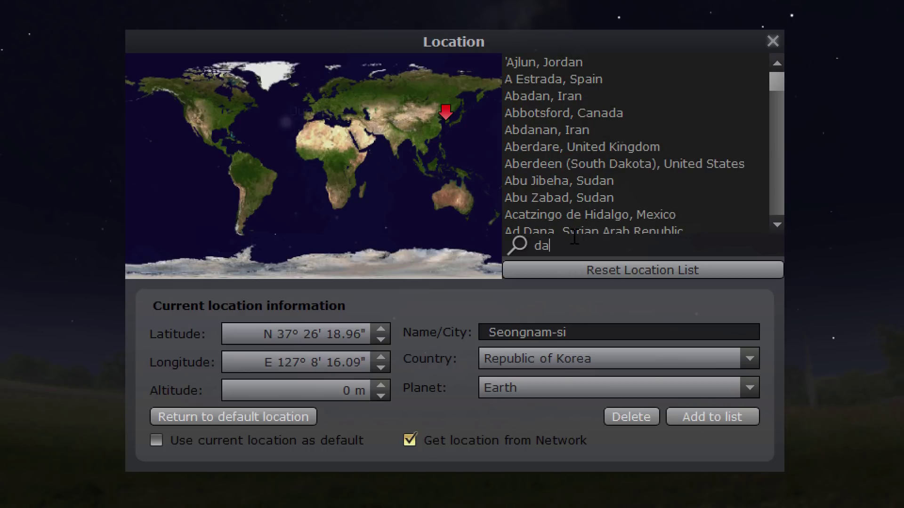
key(BackSpace)
text(enm)
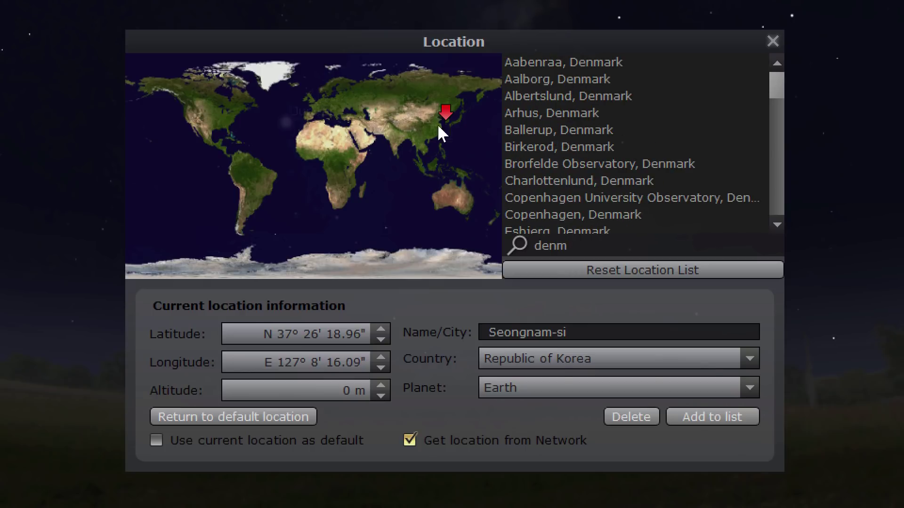
click(534, 67)
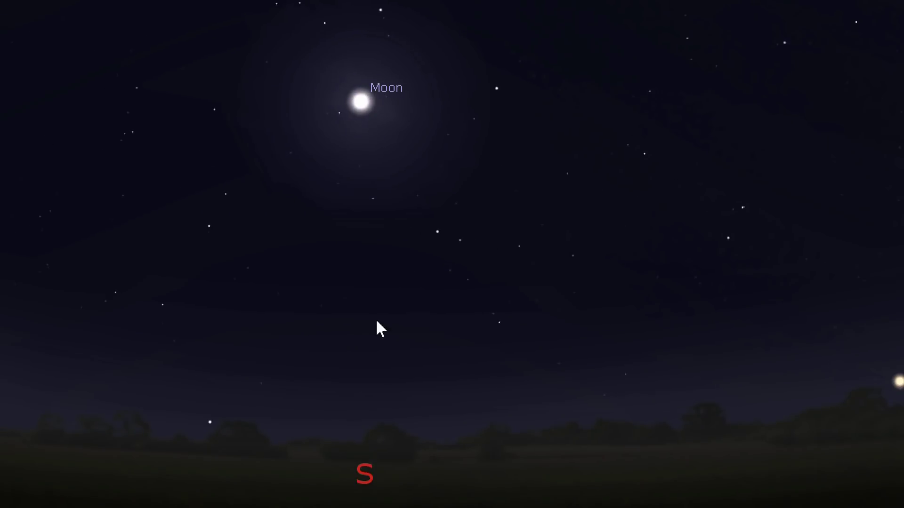
Step: Find Jupiter in the sky, select it, and zoom in on it
drag(396, 295, 34, 72)
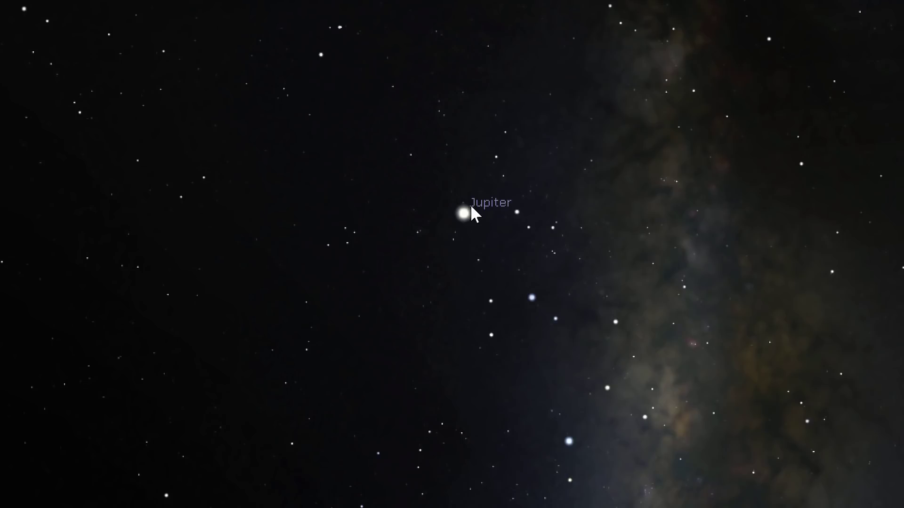
click(465, 214)
scroll(457, 264, up, 3)
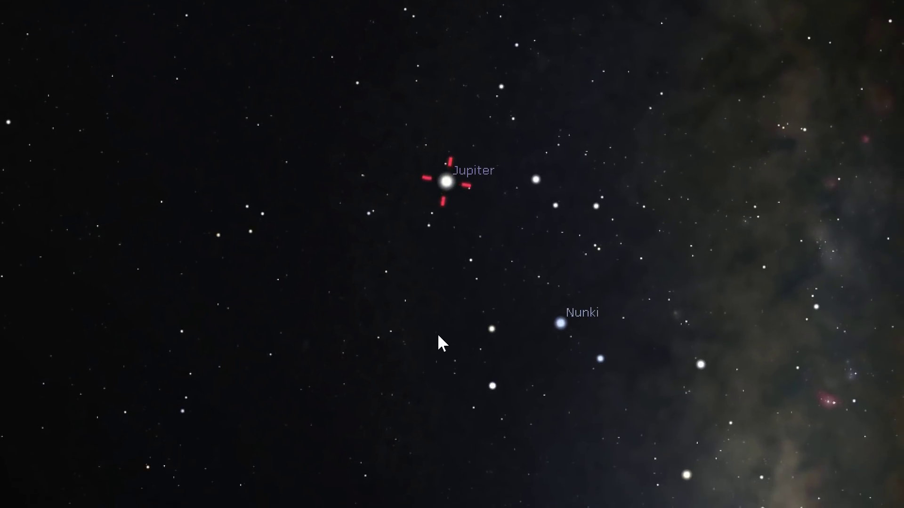
scroll(434, 322, up, 5)
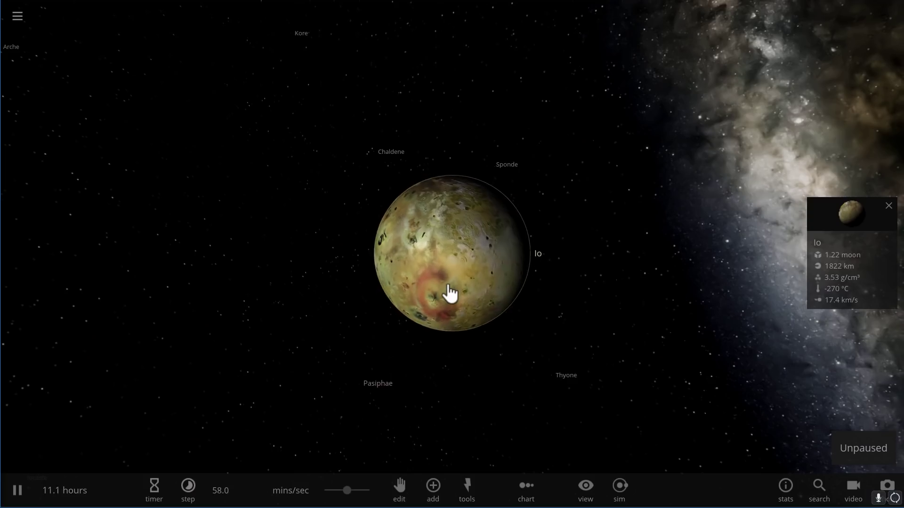
Step: Switch to Universe Sandbox and examine Io in its orbit, focusing on Jupiter and its surrounding moons
scroll(449, 294, down, 5)
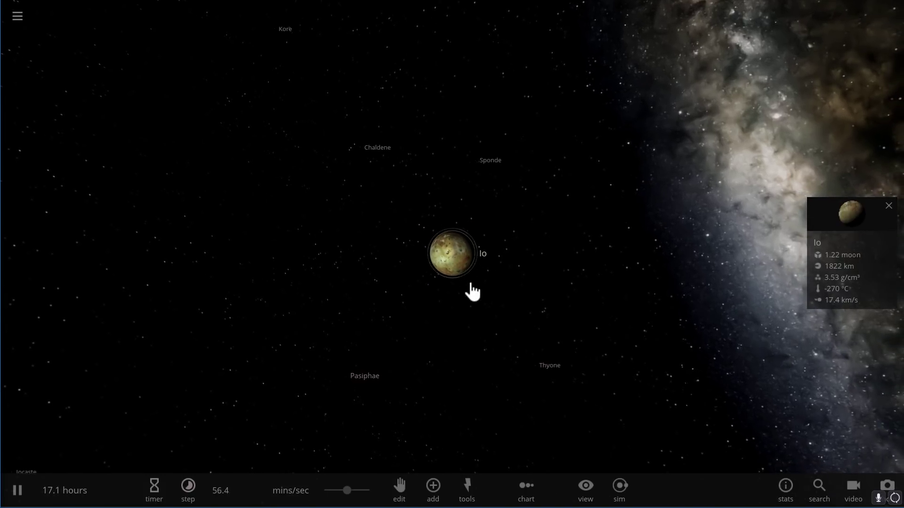
scroll(467, 281, down, 4)
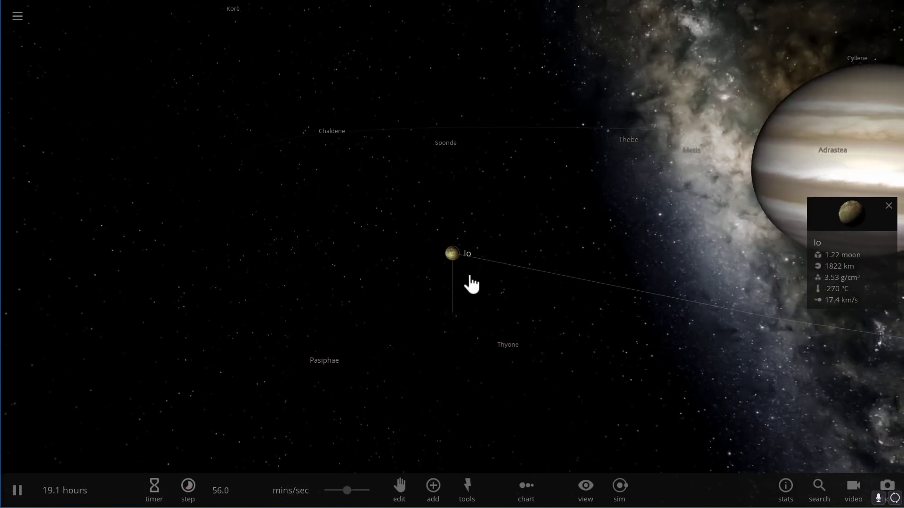
drag(469, 276, 447, 273)
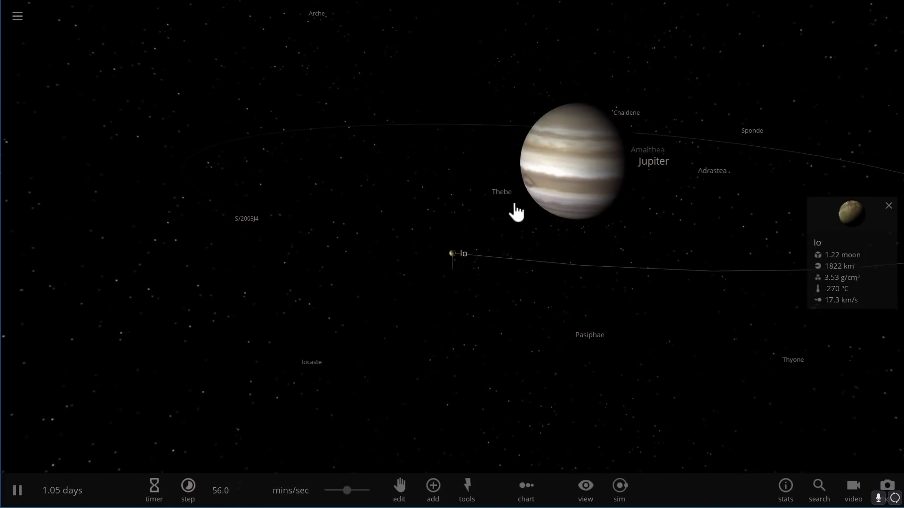
double_click(564, 168)
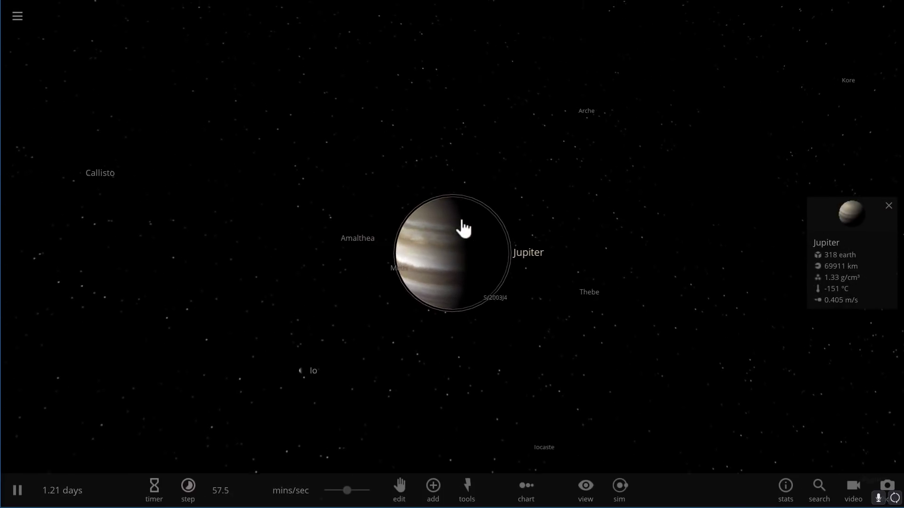
scroll(426, 199, up, 3)
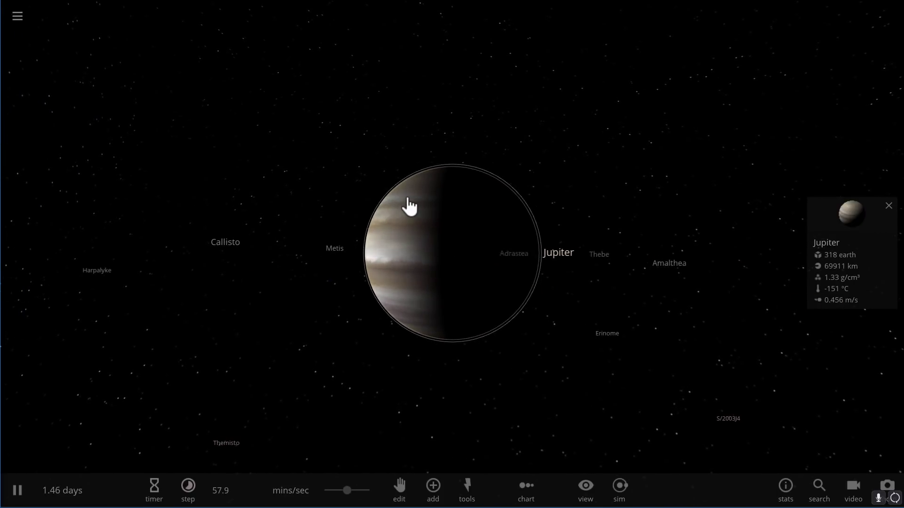
scroll(409, 206, down, 2)
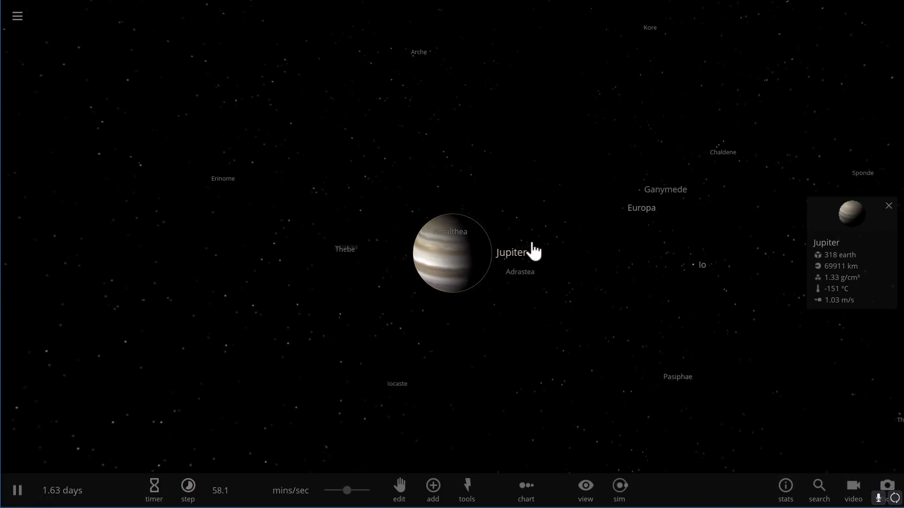
drag(532, 243, 594, 282)
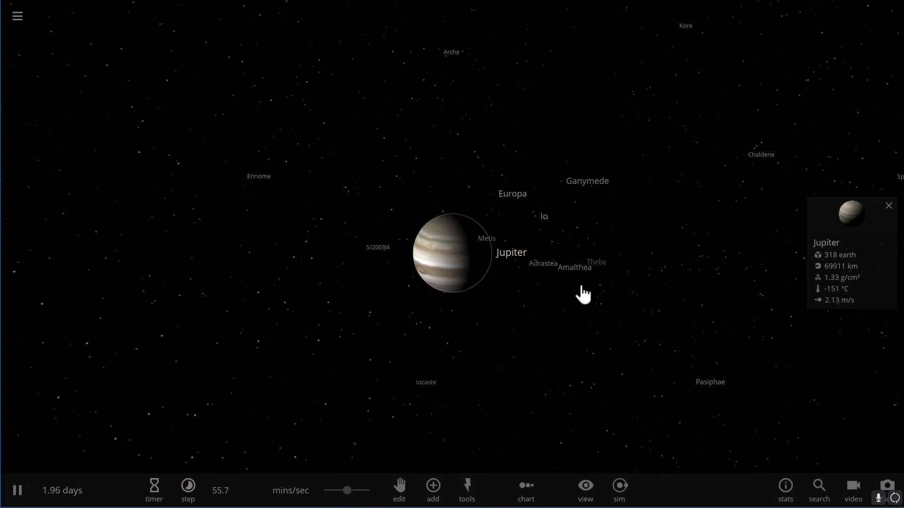
Step: Clear the Jupiter search among the saved simulations and open the Solar System simulation
click(17, 17)
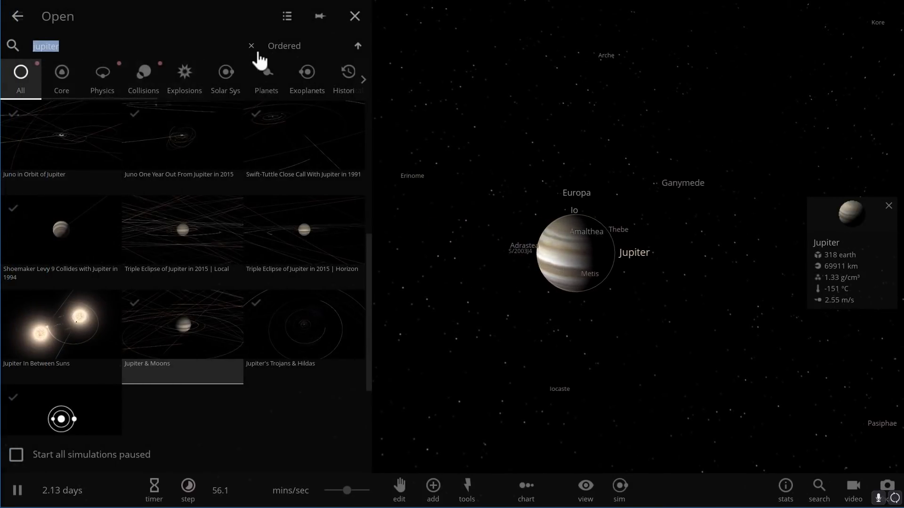
click(251, 46)
scroll(135, 154, up, 6)
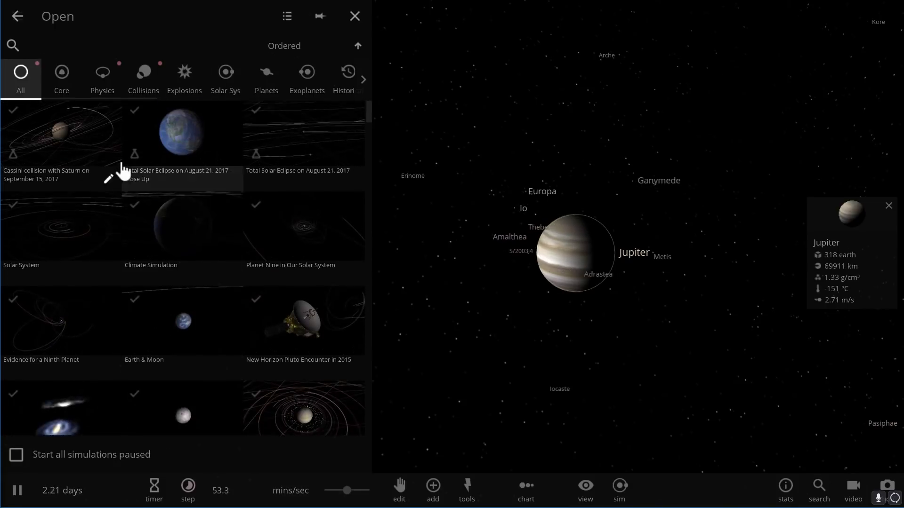
click(75, 246)
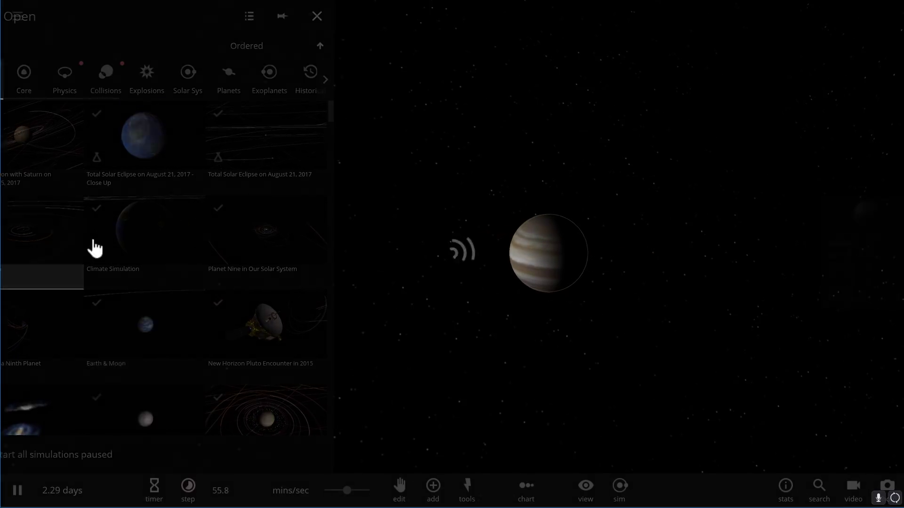
Step: Pause the Solar System simulation with the planets' orbits in view and open the catalogue of objects to add
drag(378, 249, 387, 345)
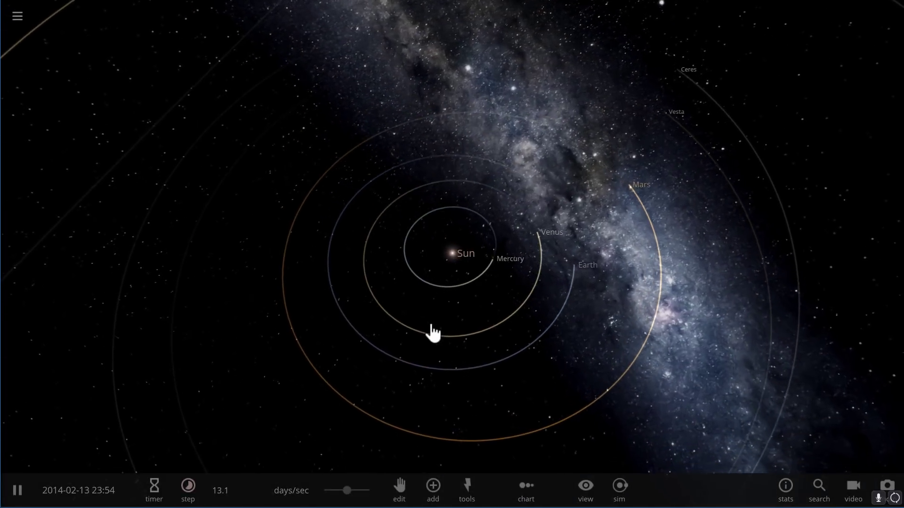
scroll(430, 320, down, 3)
drag(521, 305, 520, 211)
drag(538, 246, 499, 220)
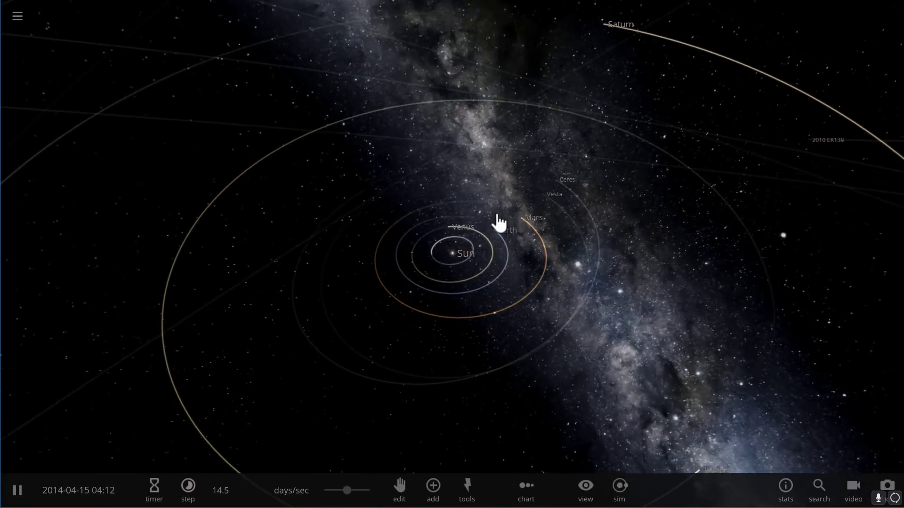
key(space)
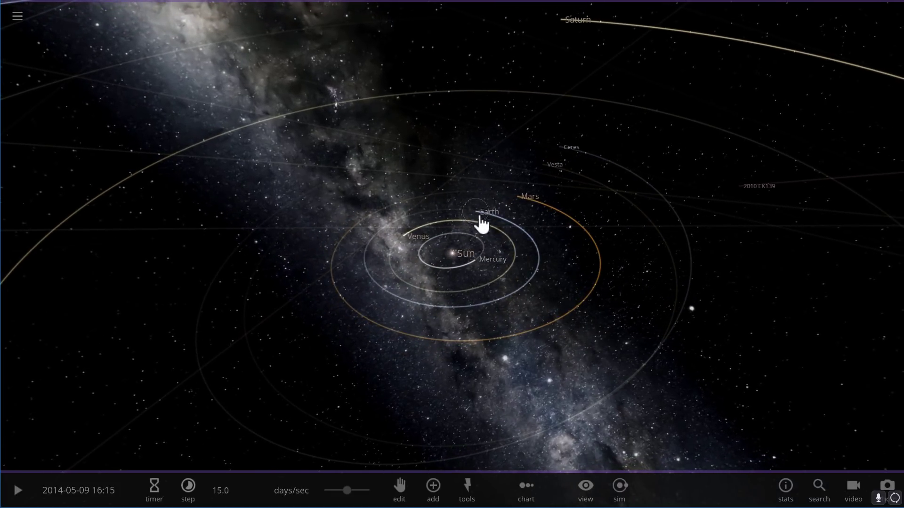
click(433, 489)
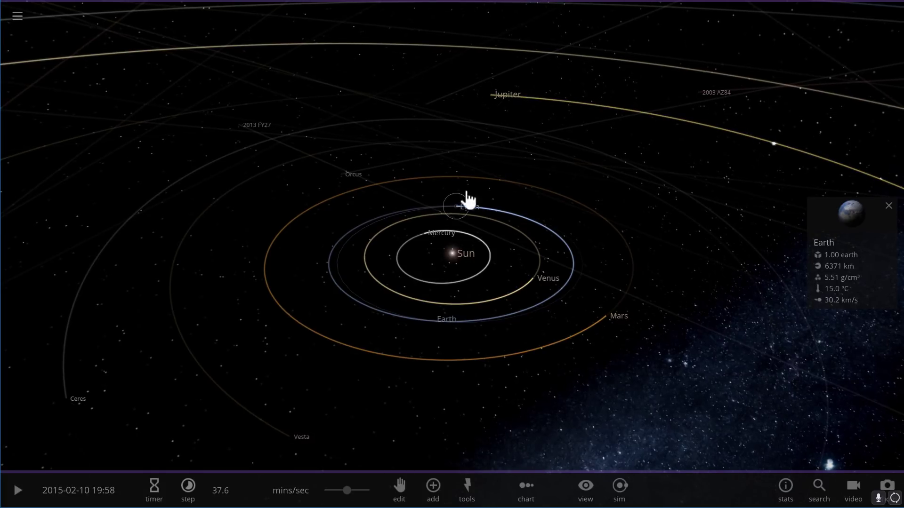
Step: Focus on Jupiter and add the moon Io in orbit around it
double_click(490, 97)
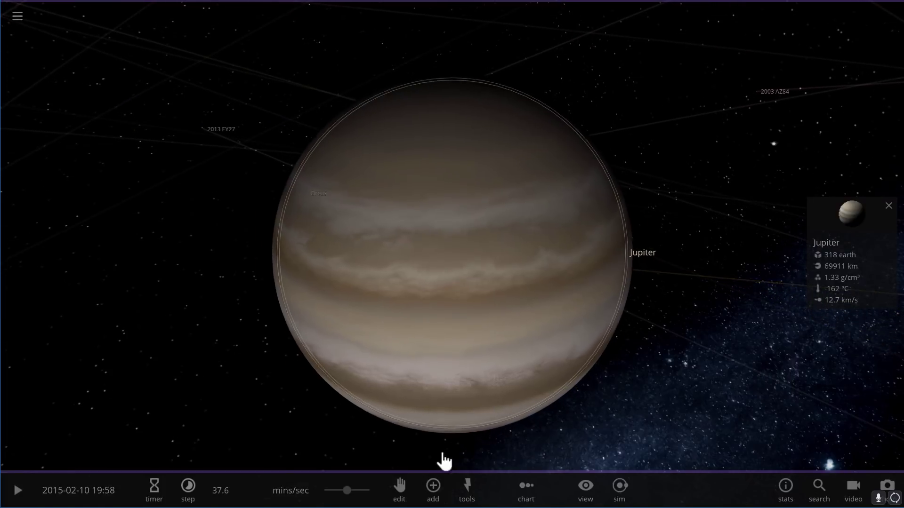
click(433, 489)
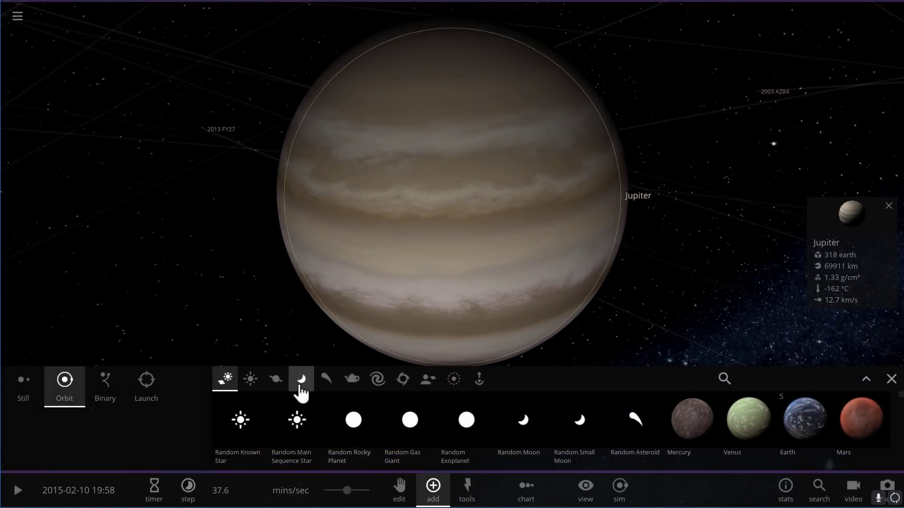
click(299, 388)
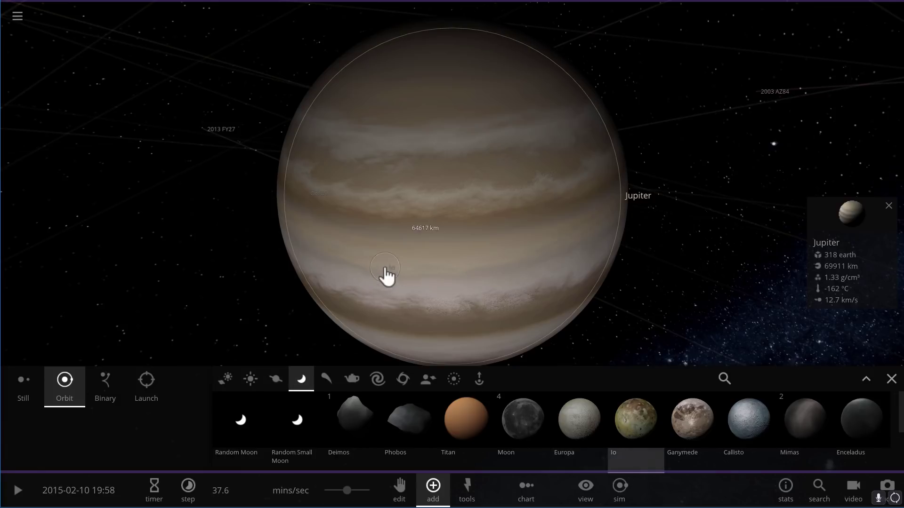
scroll(387, 276, down, 3)
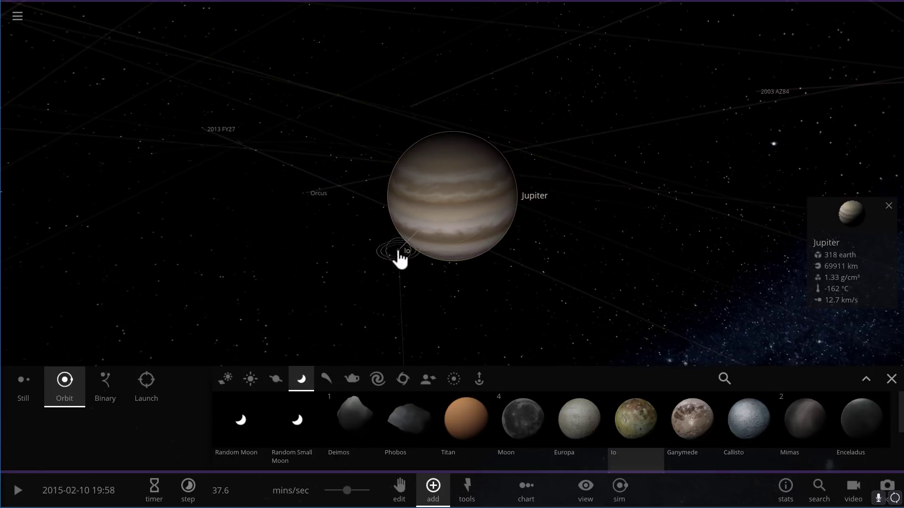
click(399, 258)
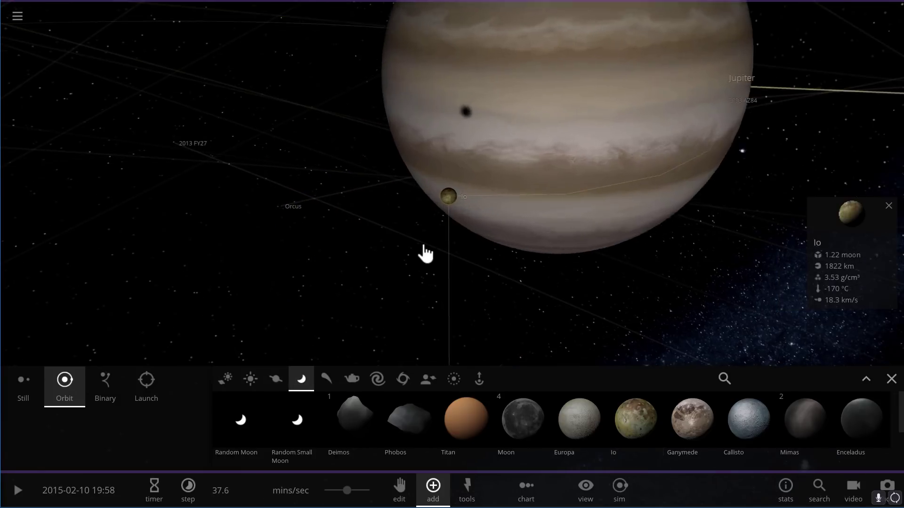
Step: Run the simulation at a speed of 15.6 mins/sec and close the catalogue of objects to add
key(space)
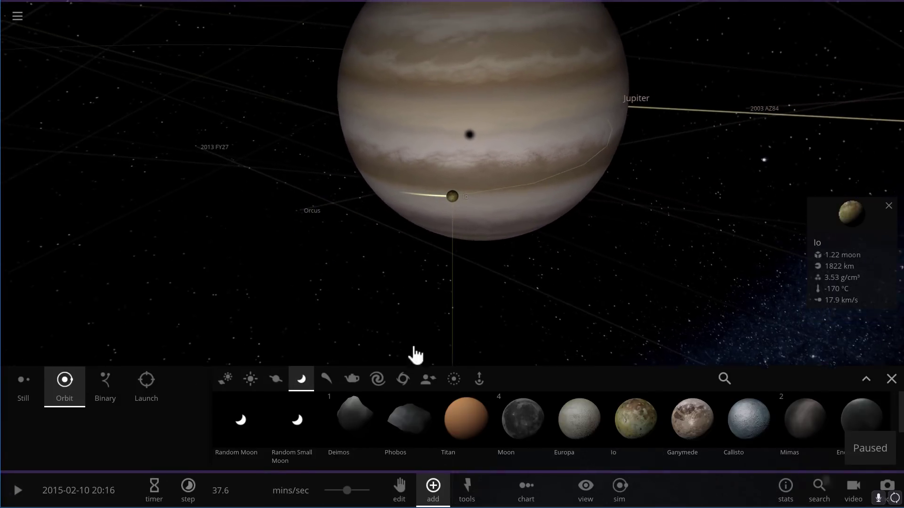
drag(346, 491, 334, 490)
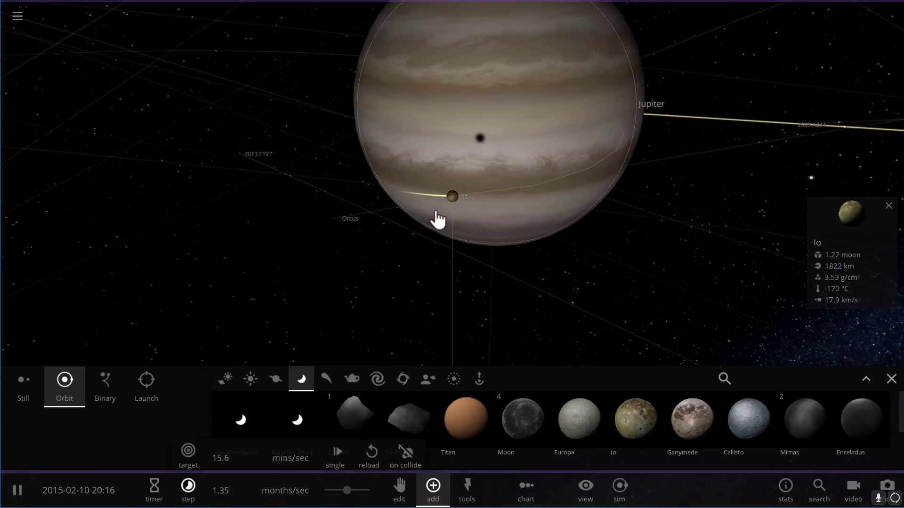
key(space)
scroll(452, 217, down, 5)
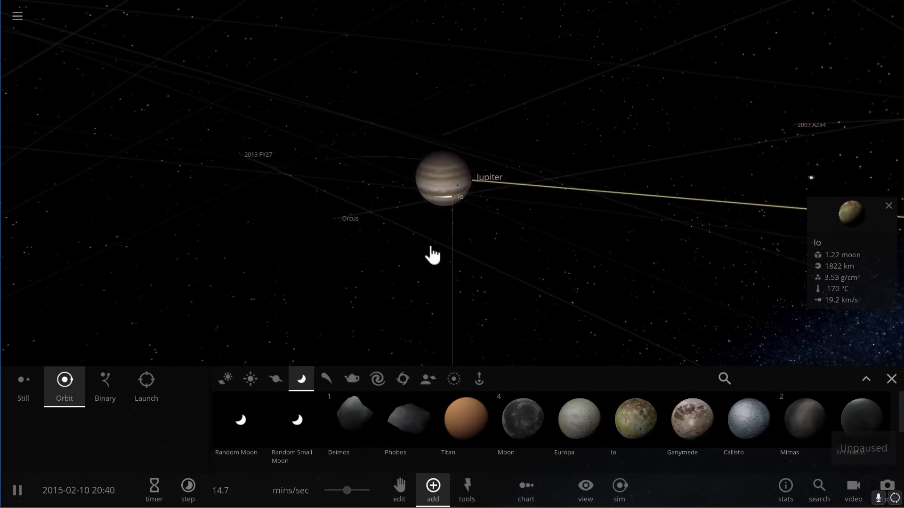
scroll(431, 247, down, 4)
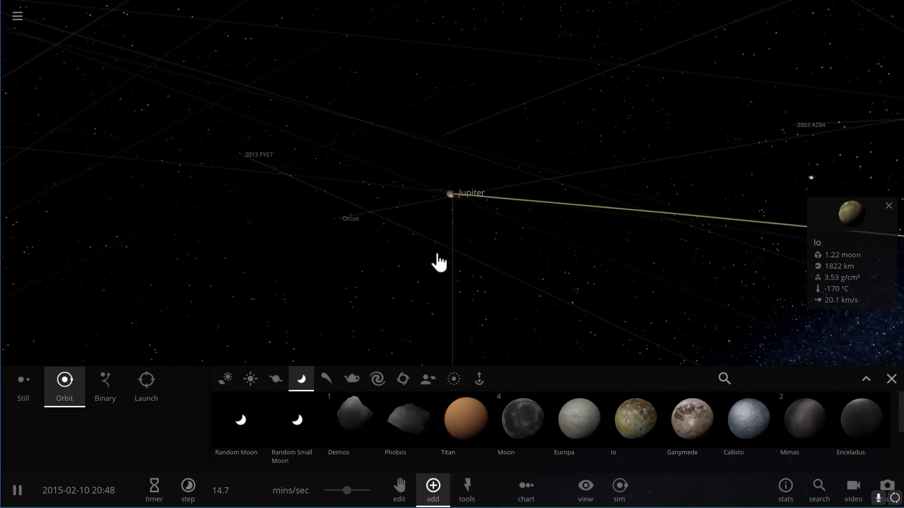
click(891, 379)
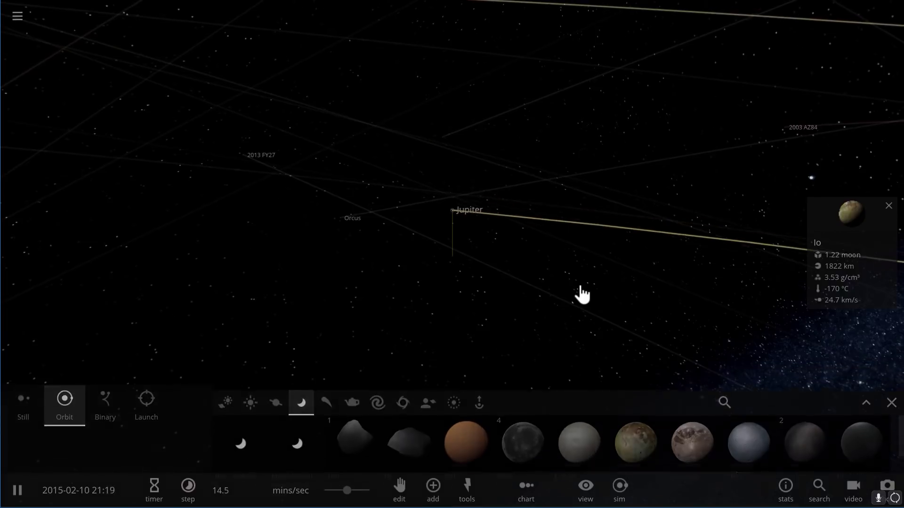
Step: Focus the view on the Earth nearer to Jupiter, with the inner planets' orbits and Jupiter in sight
scroll(542, 314, down, 5)
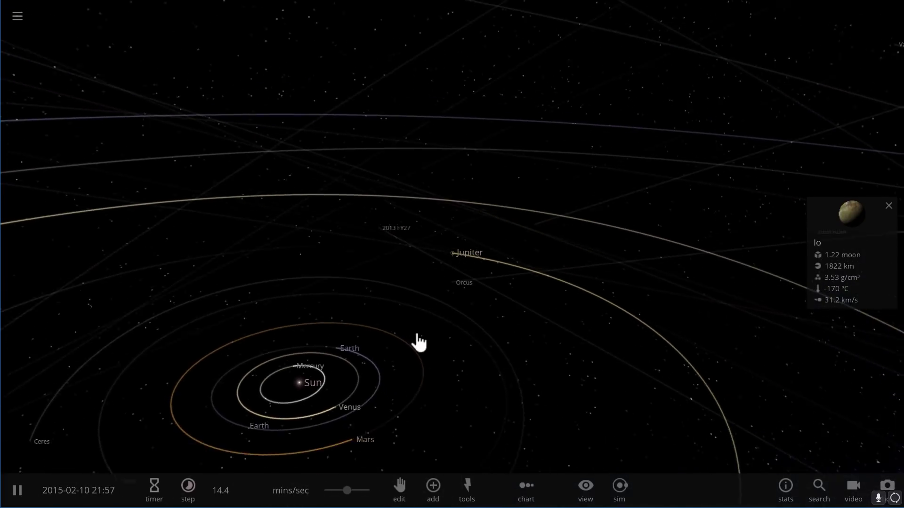
click(335, 340)
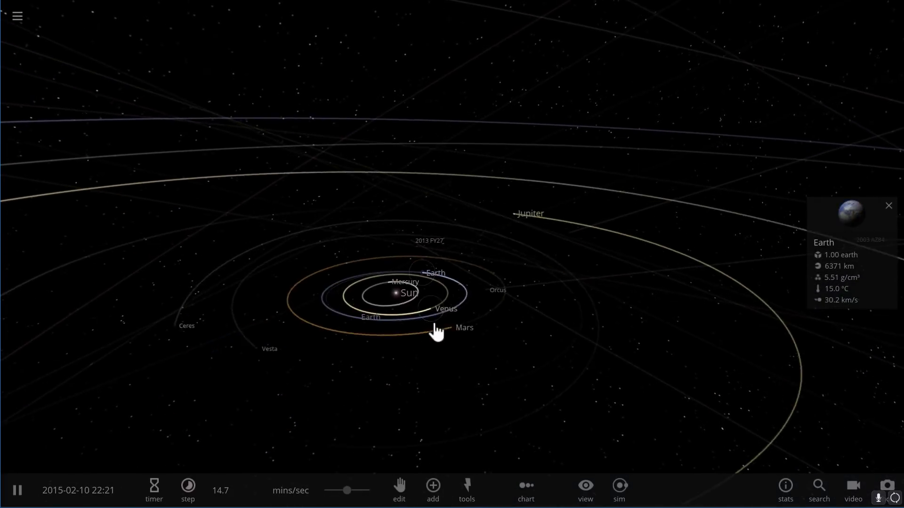
scroll(443, 365, up, 3)
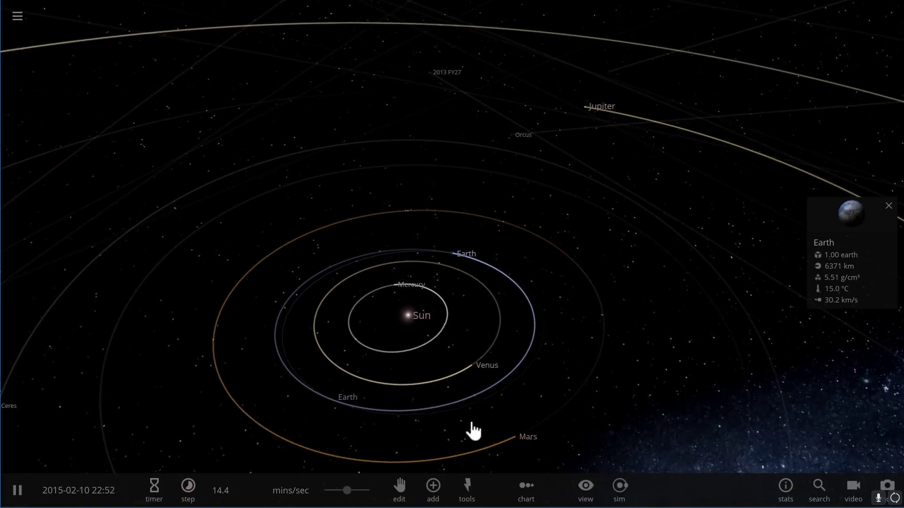
Step: Choose the Pulse tool and set the pulse's plane alignment to Body
click(468, 489)
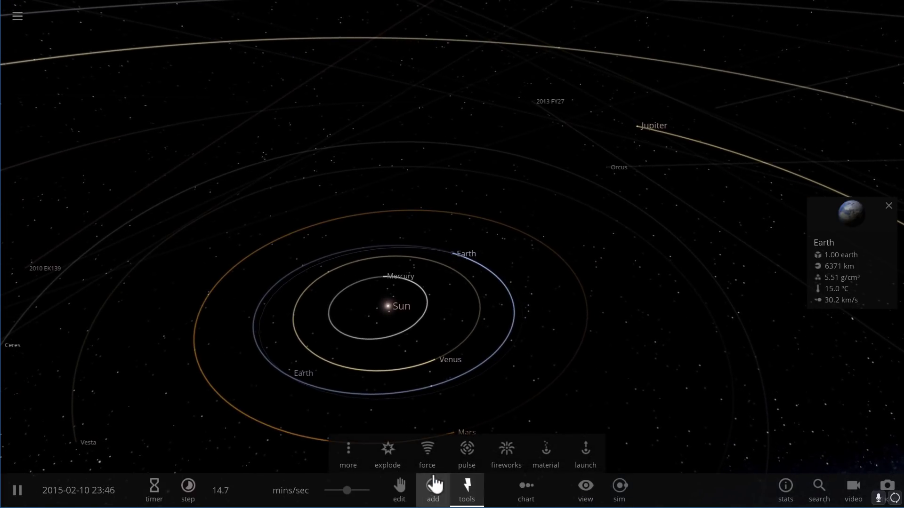
click(466, 459)
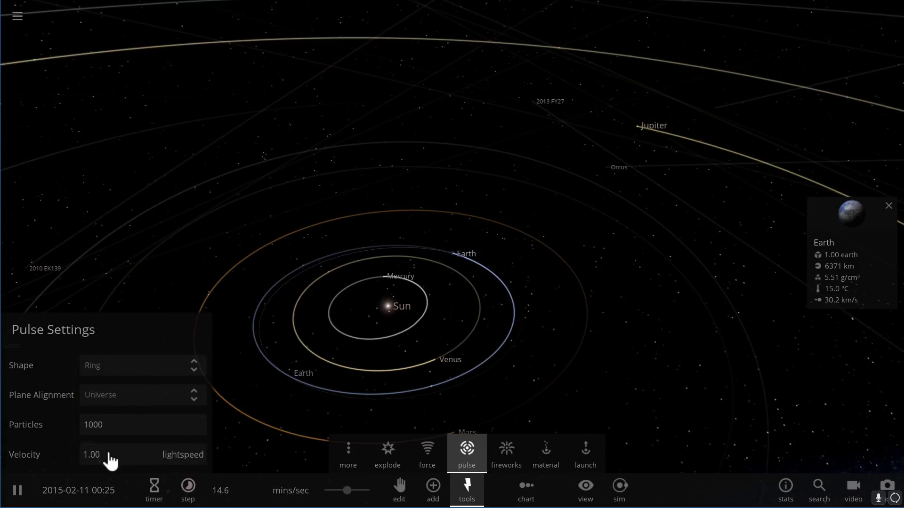
click(137, 398)
click(124, 378)
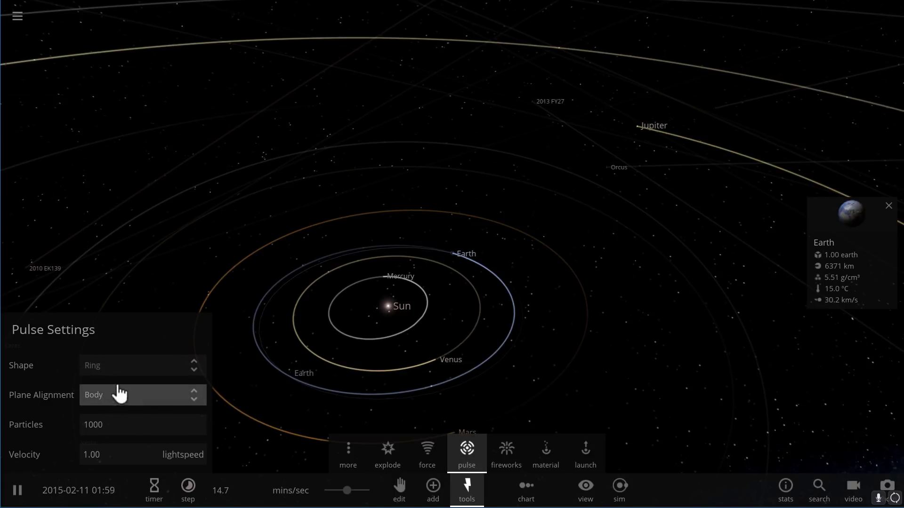
Step: Slow the simulation to about 12.7 sec/sec, emit a ring pulse from Jupiter and leave the Pulse tool
drag(555, 319, 532, 324)
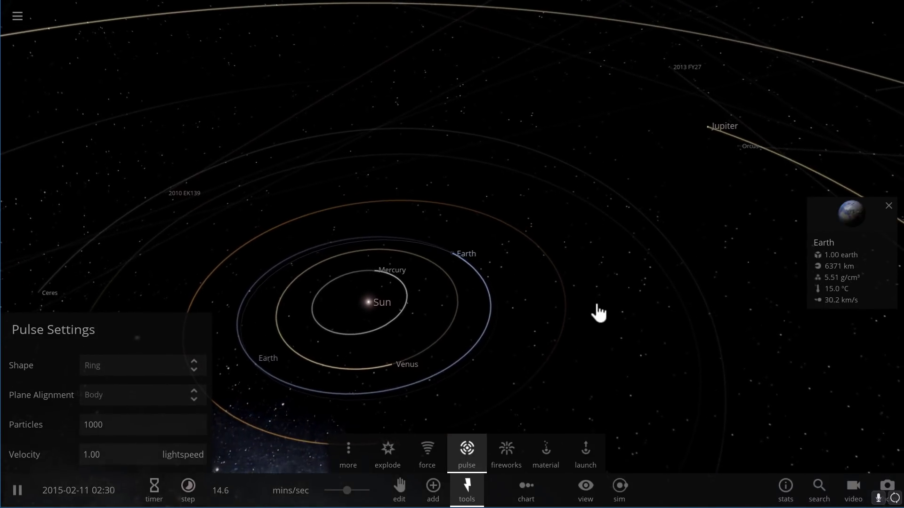
drag(351, 493, 344, 492)
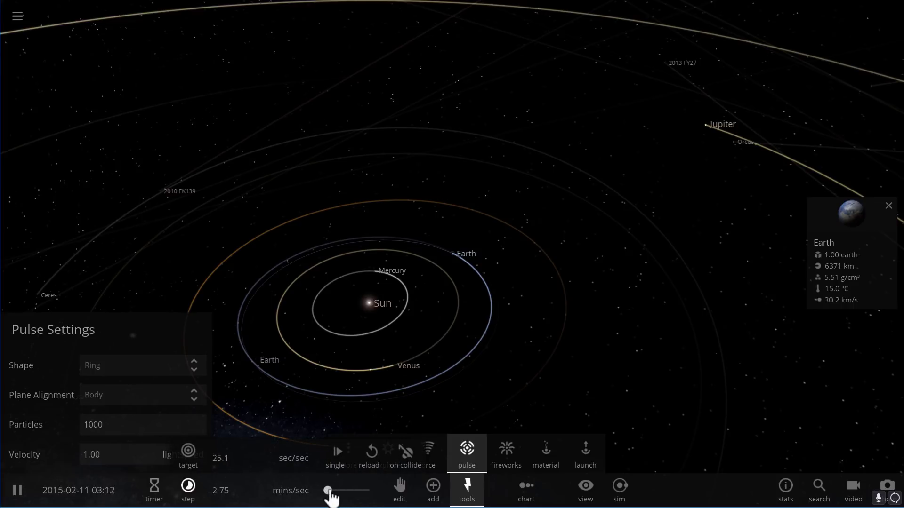
drag(335, 488, 356, 492)
scroll(632, 268, down, 3)
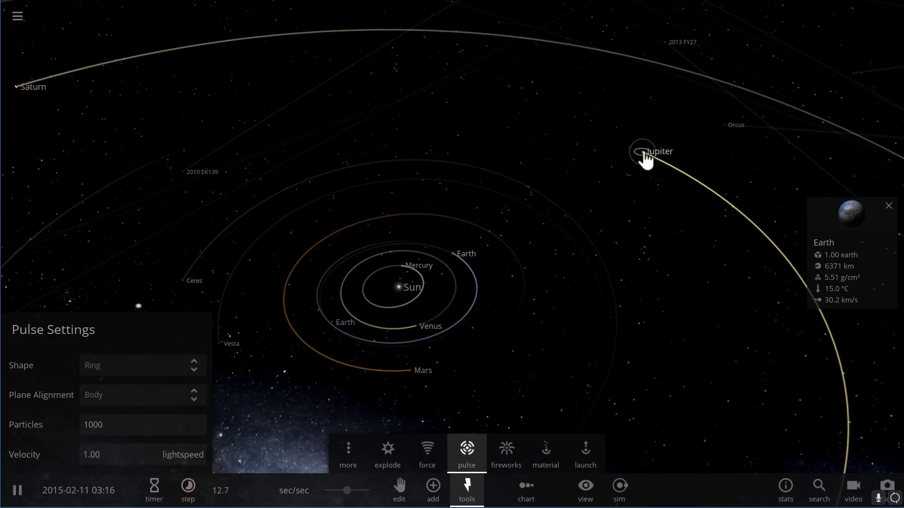
key(Escape)
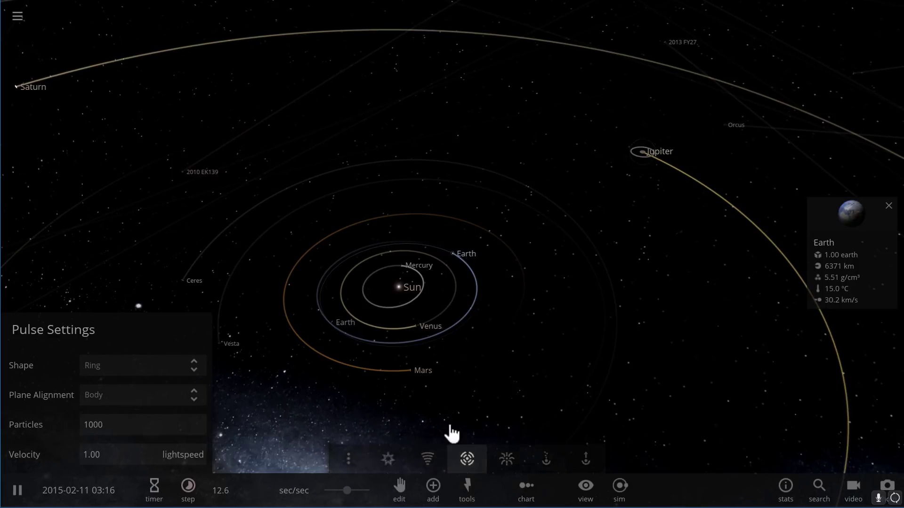
Step: Raise the simulation speed to about 25.8 sec/sec and select a particle of the pulse spreading from Jupiter
click(348, 490)
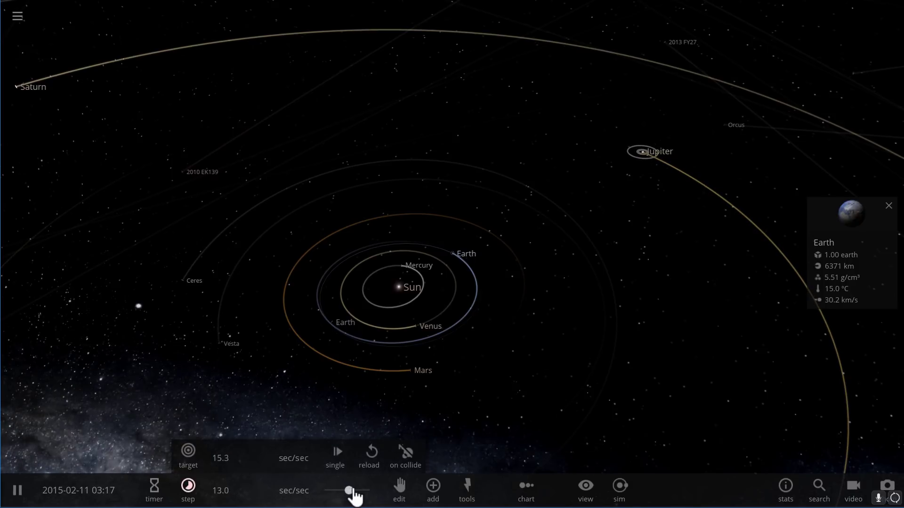
drag(495, 367, 767, 160)
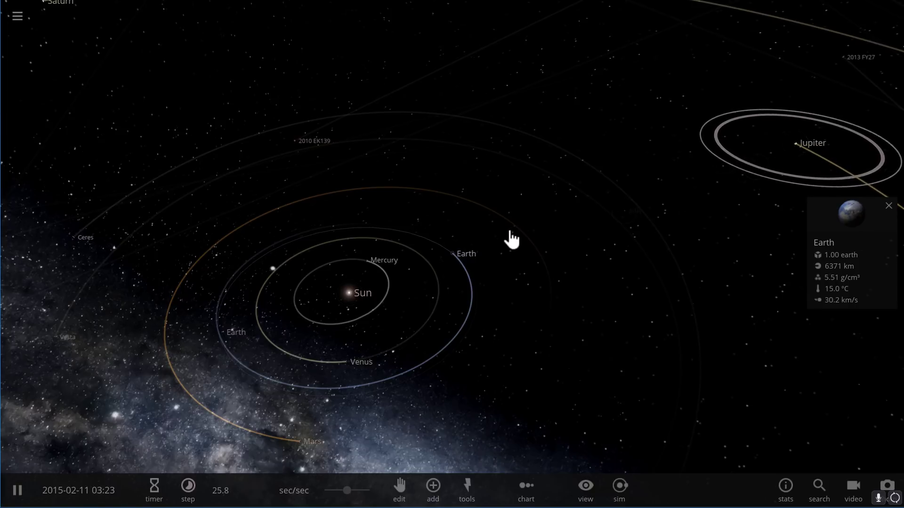
drag(516, 292, 514, 308)
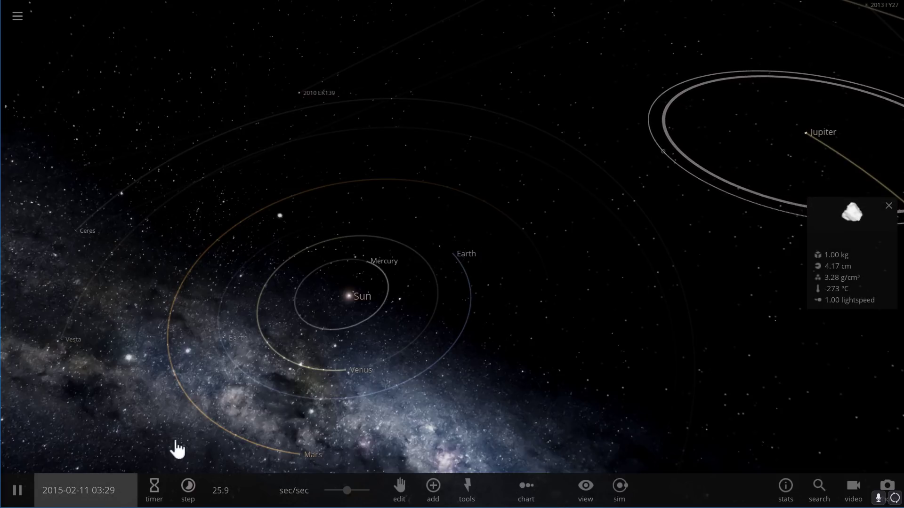
drag(282, 367, 206, 335)
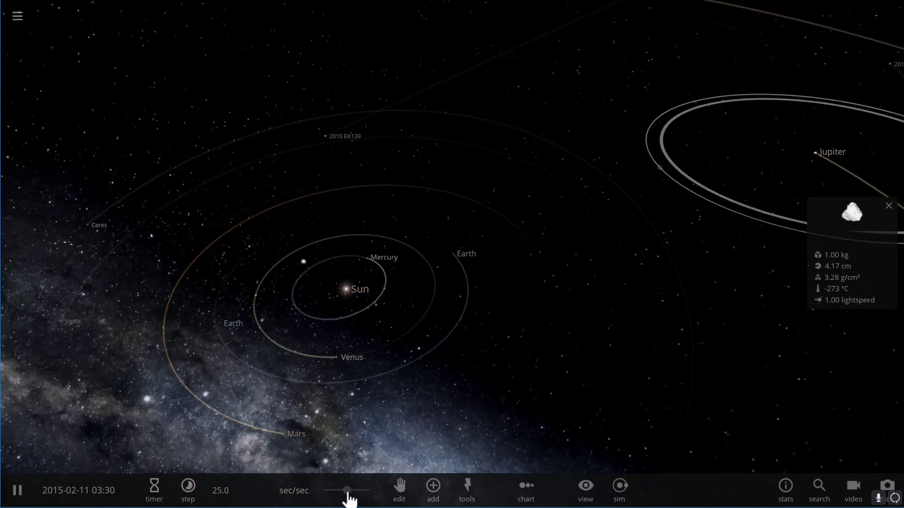
Step: Increase the simulation speed to about 36 sec/sec and follow the pulse ring closely on its way to Earth
mouse_move(349, 498)
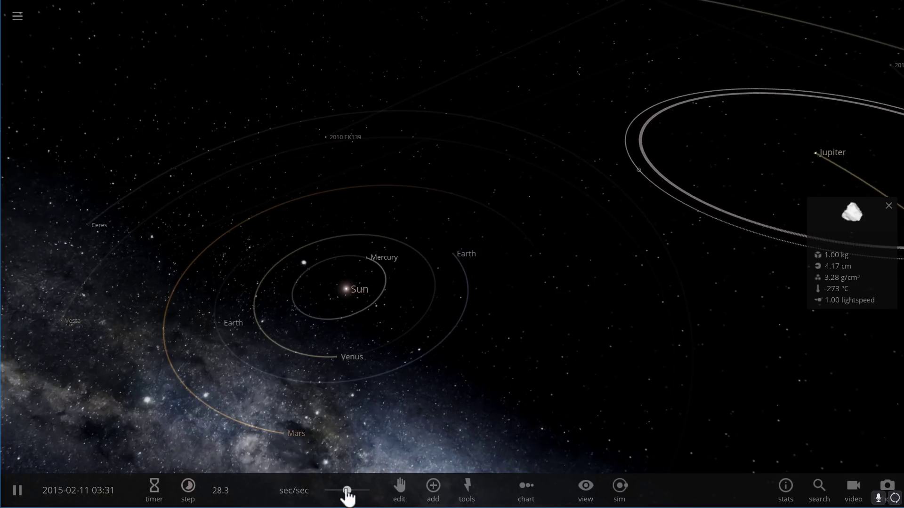
drag(346, 491, 352, 490)
drag(465, 358, 463, 341)
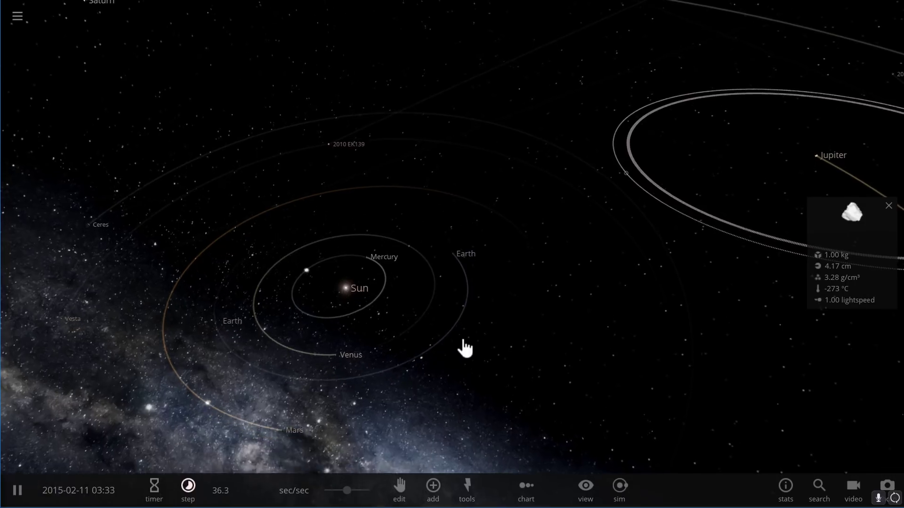
scroll(473, 325, up, 3)
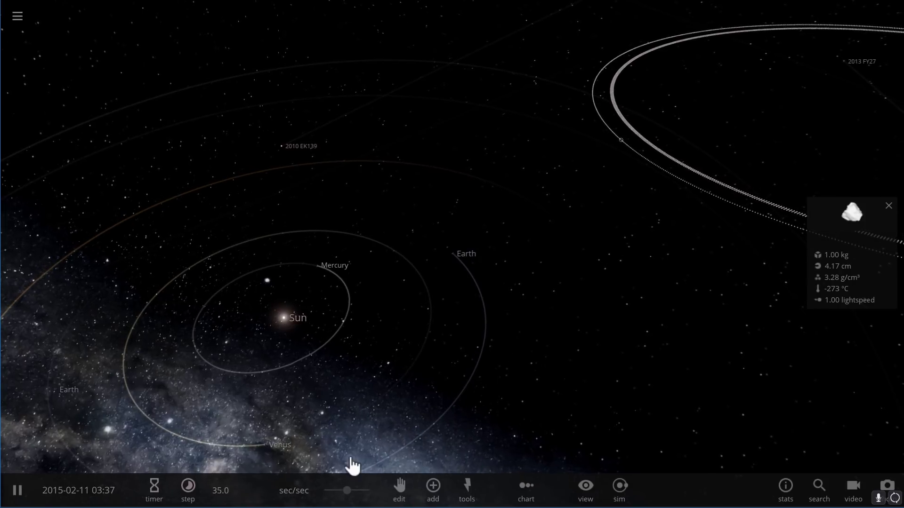
Step: Slow the simulation to about 5.3 sec/sec as the pulse reaches Earth and get a closer view of Earth
mouse_move(348, 498)
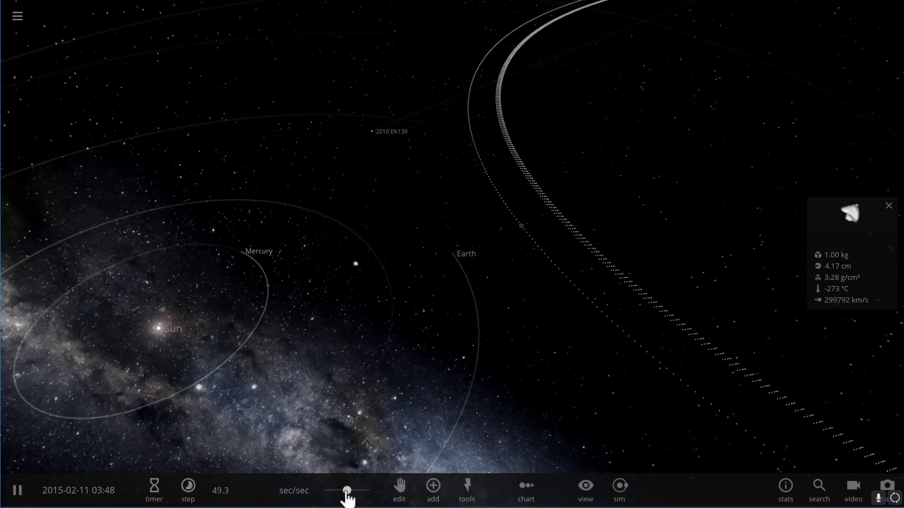
drag(347, 492, 331, 491)
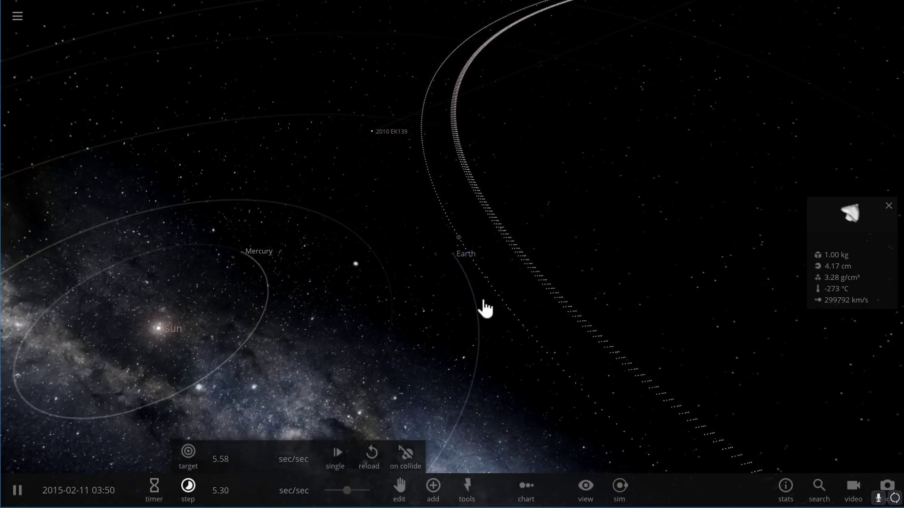
scroll(481, 311, up, 3)
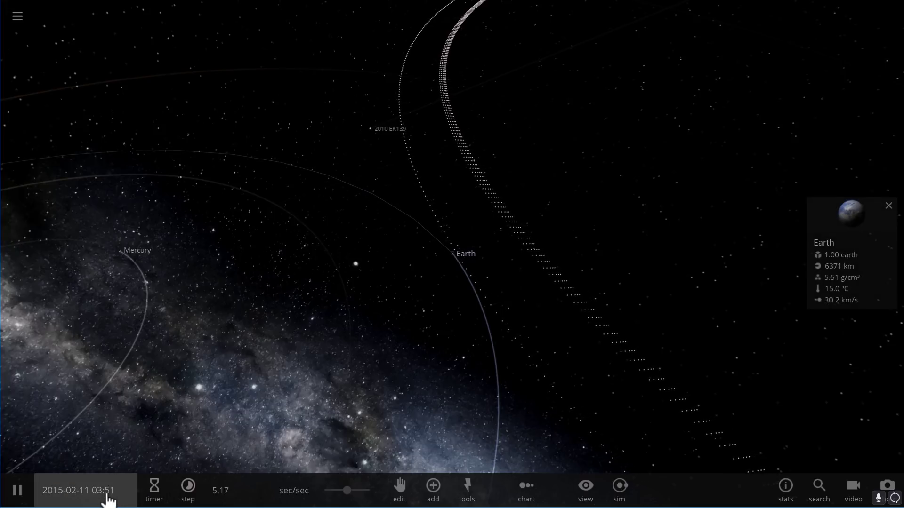
Step: Raise the simulation speed to about 21.6 sec/sec and focus on the second Earth, farther from Jupiter, with the approaching pulse in view
drag(350, 497, 356, 499)
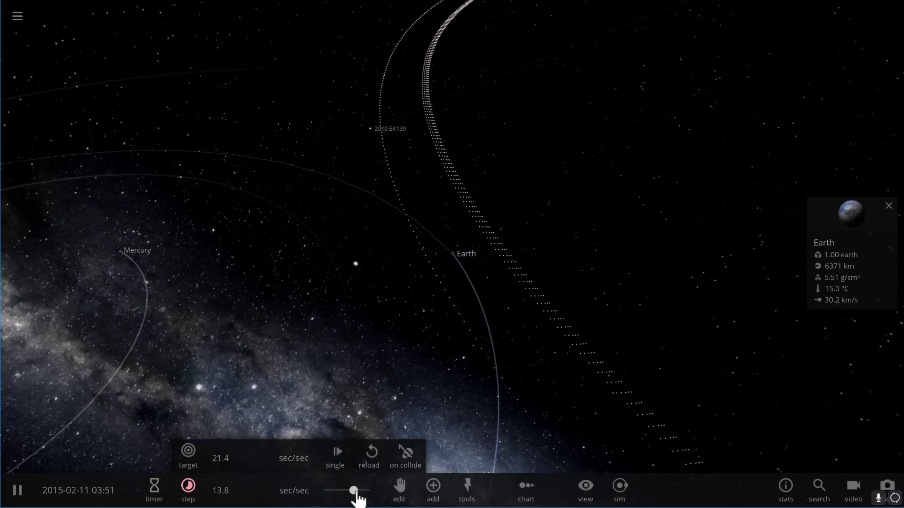
scroll(376, 407, down, 5)
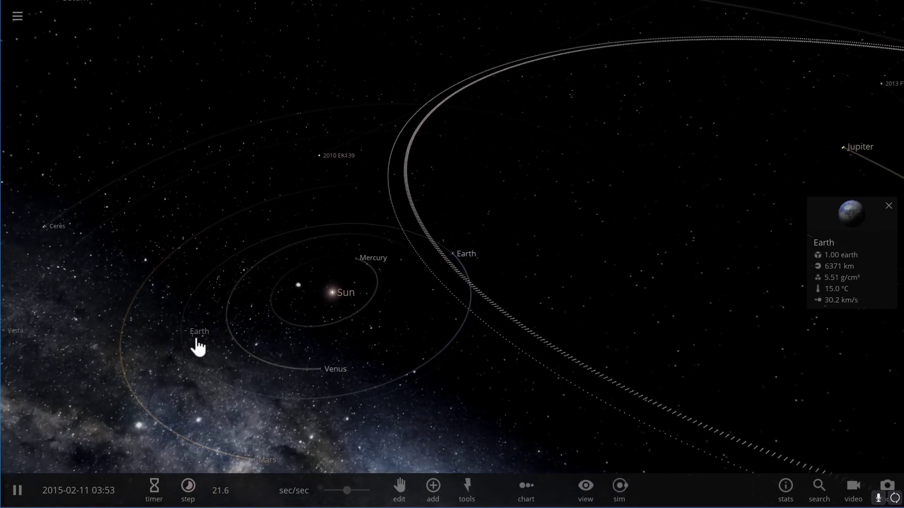
drag(194, 346, 542, 246)
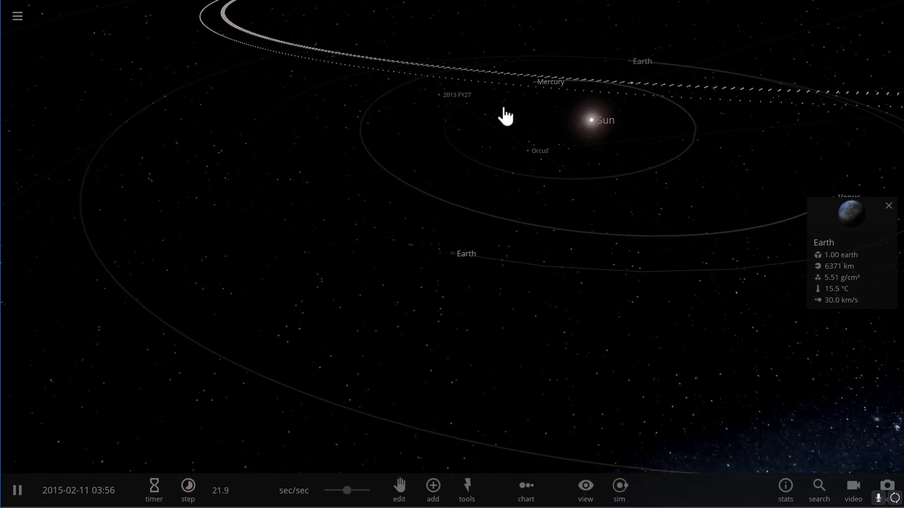
drag(500, 141, 521, 154)
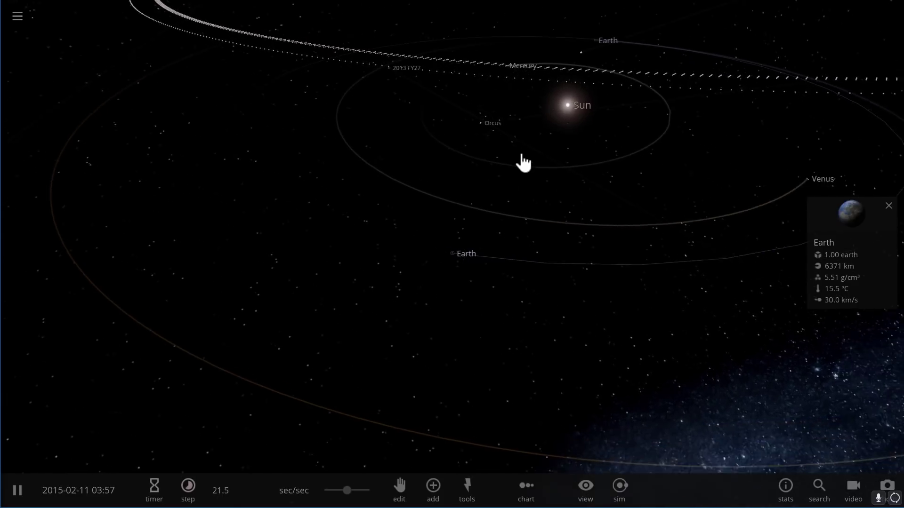
scroll(506, 128, down, 2)
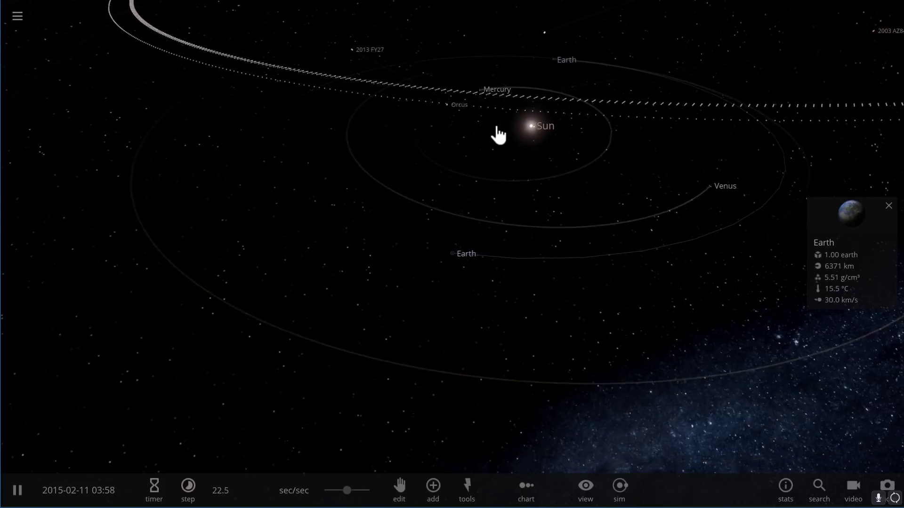
drag(508, 176, 509, 165)
drag(527, 120, 514, 140)
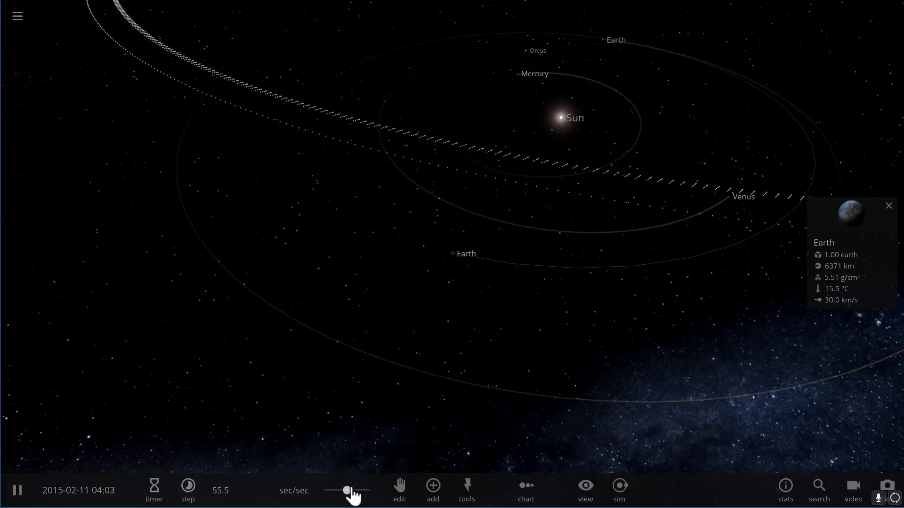
Step: Slow the simulation to about 9 sec/sec and watch the pulse front arrive at the second Earth from several angles
drag(350, 489, 328, 490)
scroll(489, 295, up, 3)
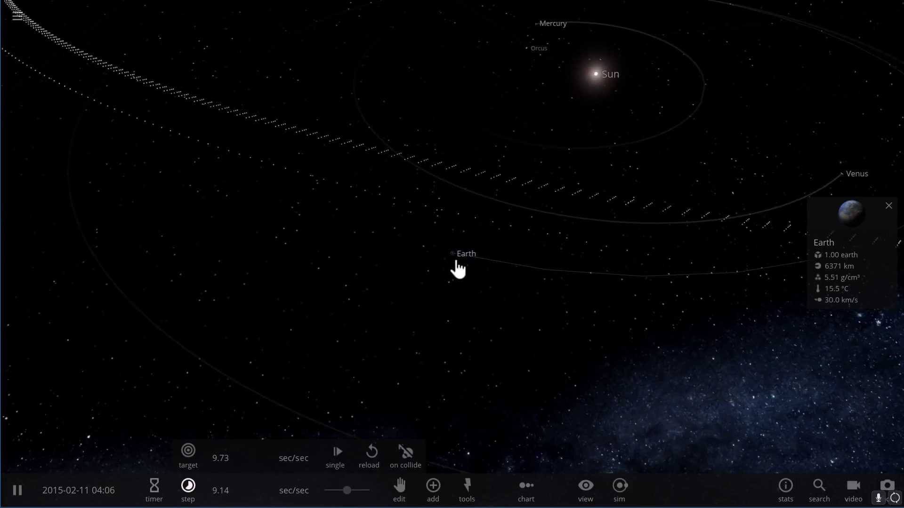
scroll(460, 259, up, 2)
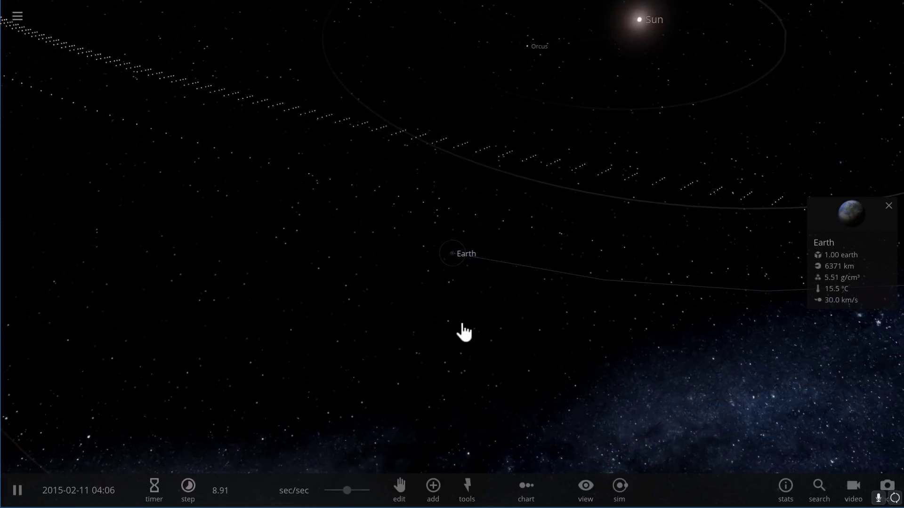
drag(453, 343, 276, 412)
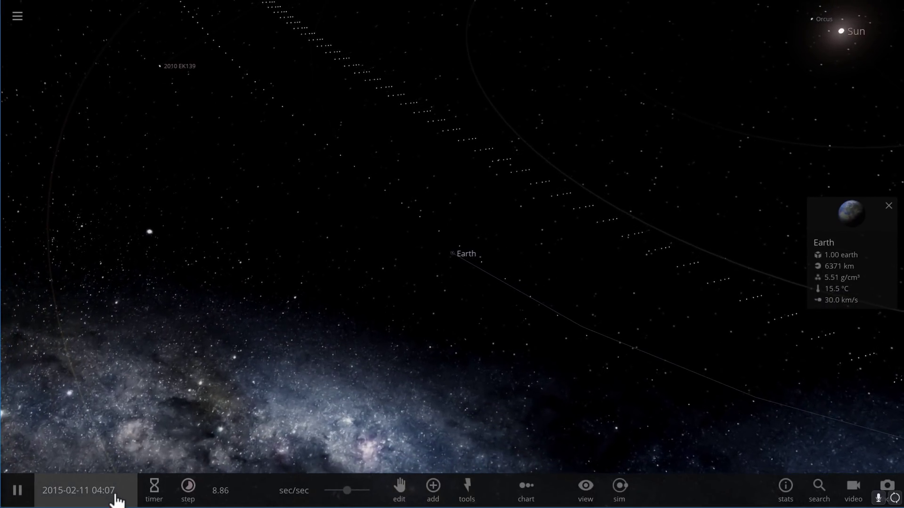
drag(227, 430, 437, 302)
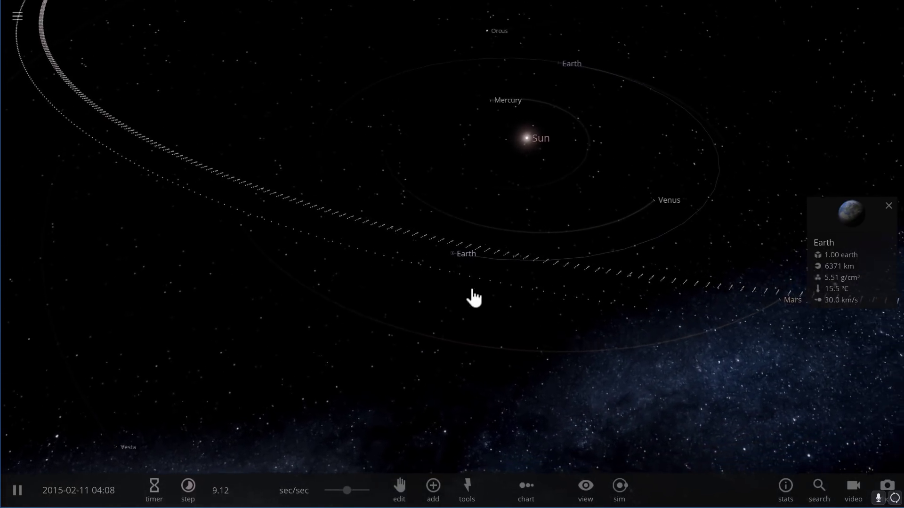
Step: View the pulse ring from the first Earth, then focus on the Sun with the entire ring around Jupiter in view
drag(445, 295, 327, 288)
scroll(578, 225, down, 2)
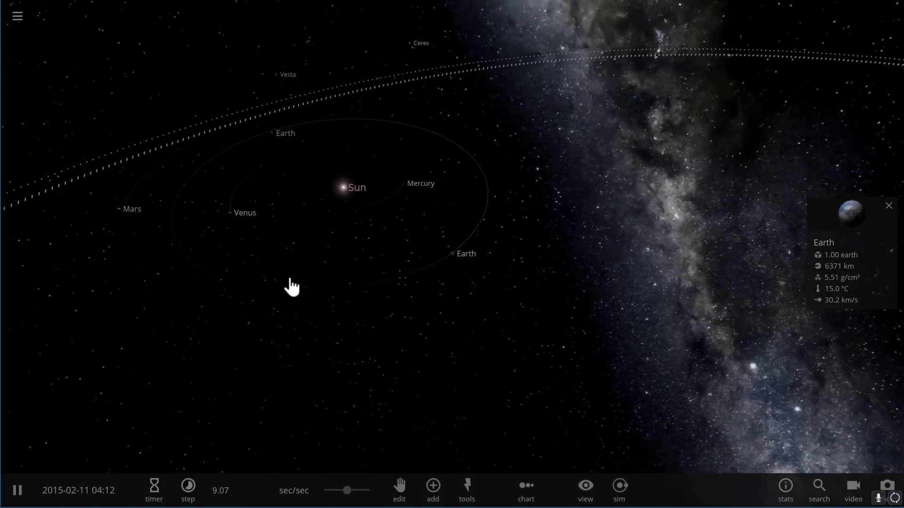
click(358, 191)
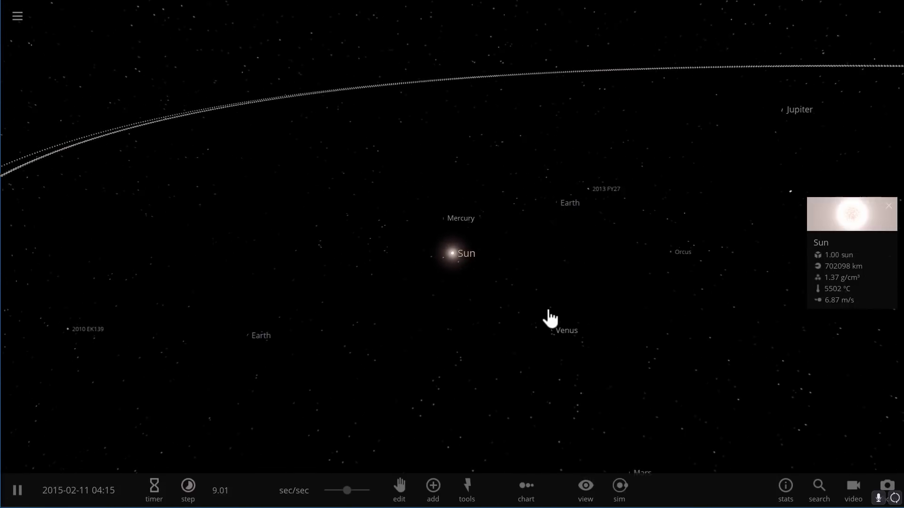
scroll(573, 293, down, 6)
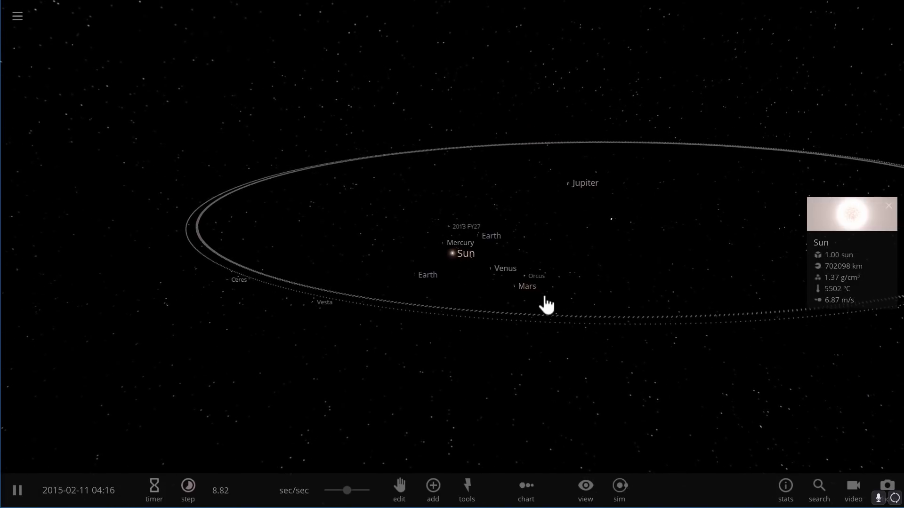
drag(544, 297, 574, 317)
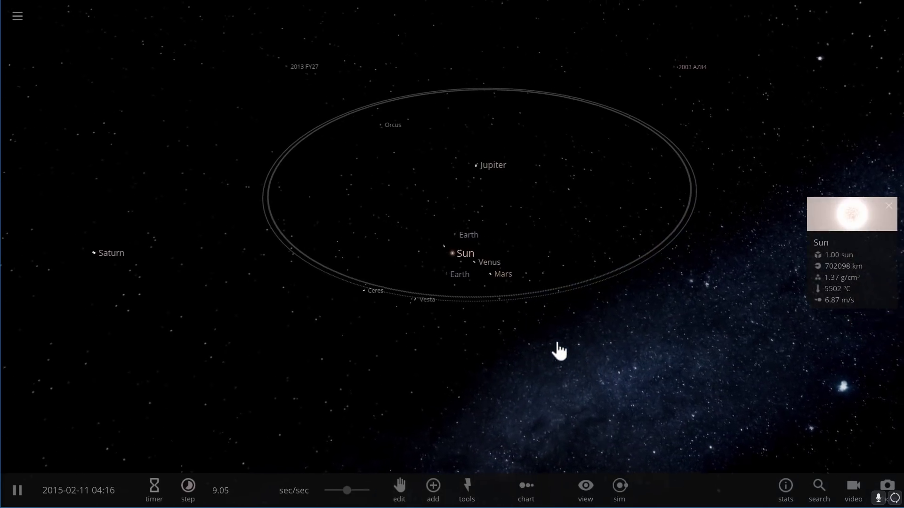
Step: Dismiss the Sun's details, focus on Jupiter and choose the Explode tool
click(888, 206)
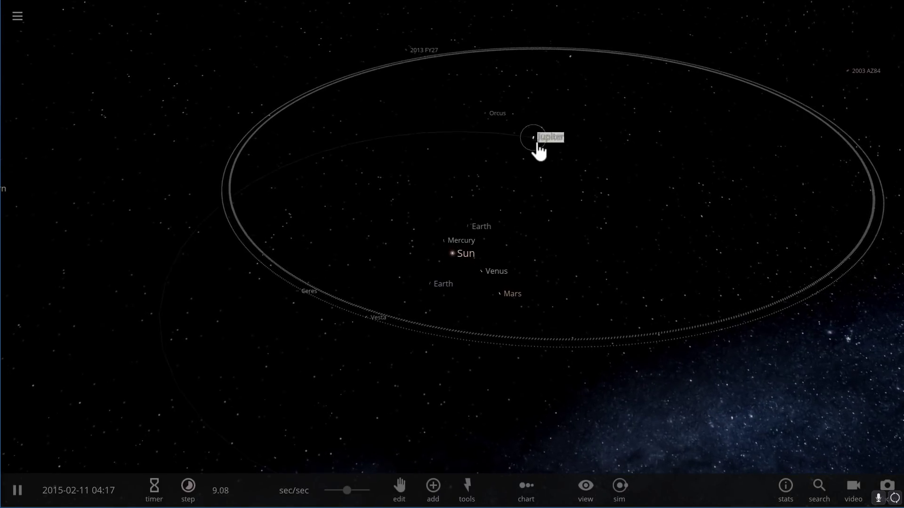
click(538, 144)
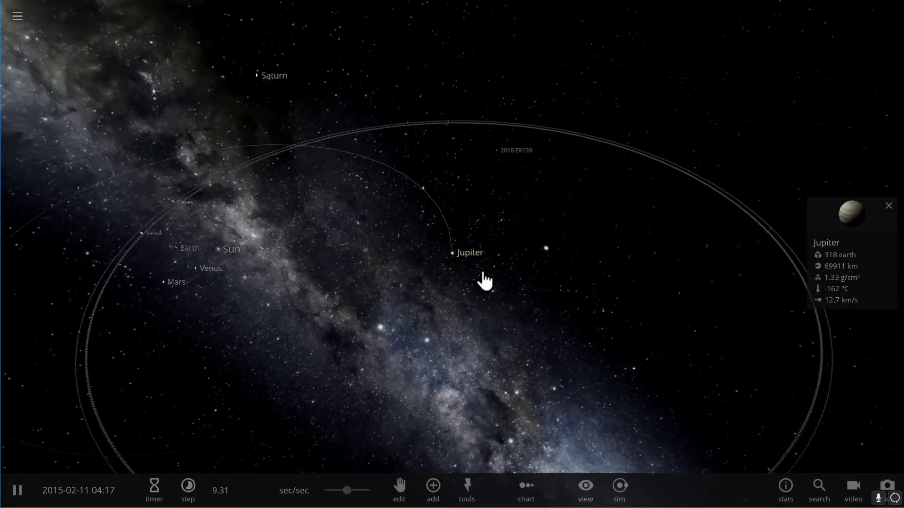
drag(478, 313, 376, 309)
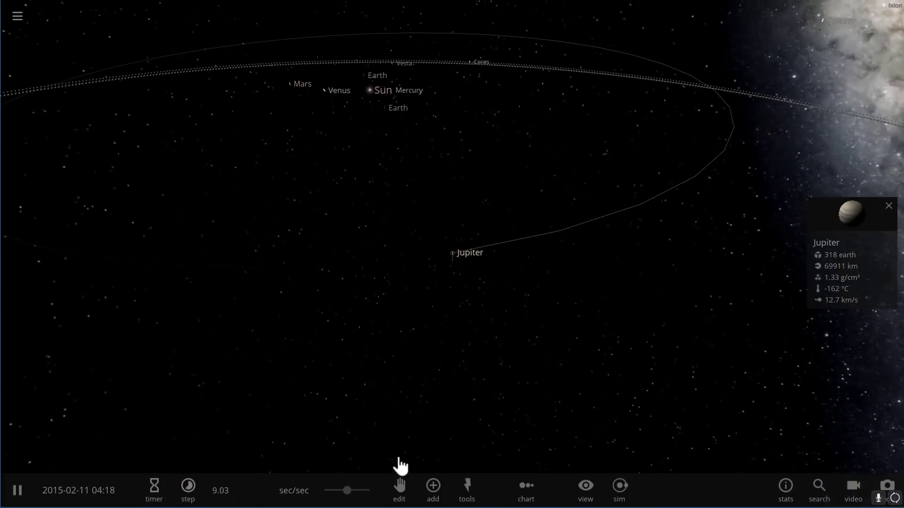
click(480, 500)
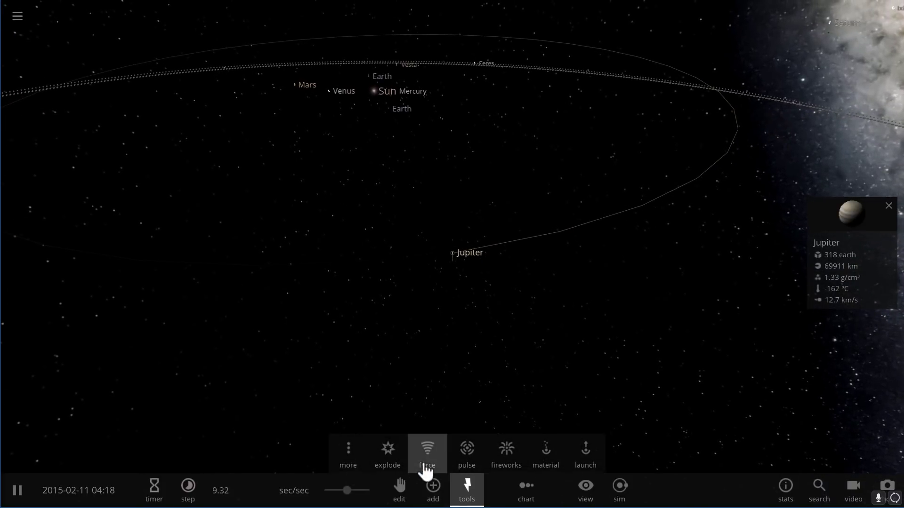
click(393, 453)
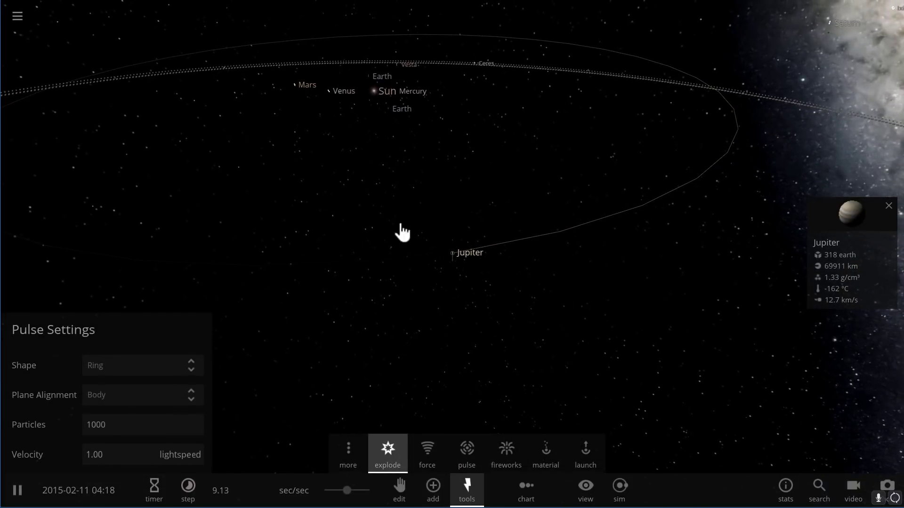